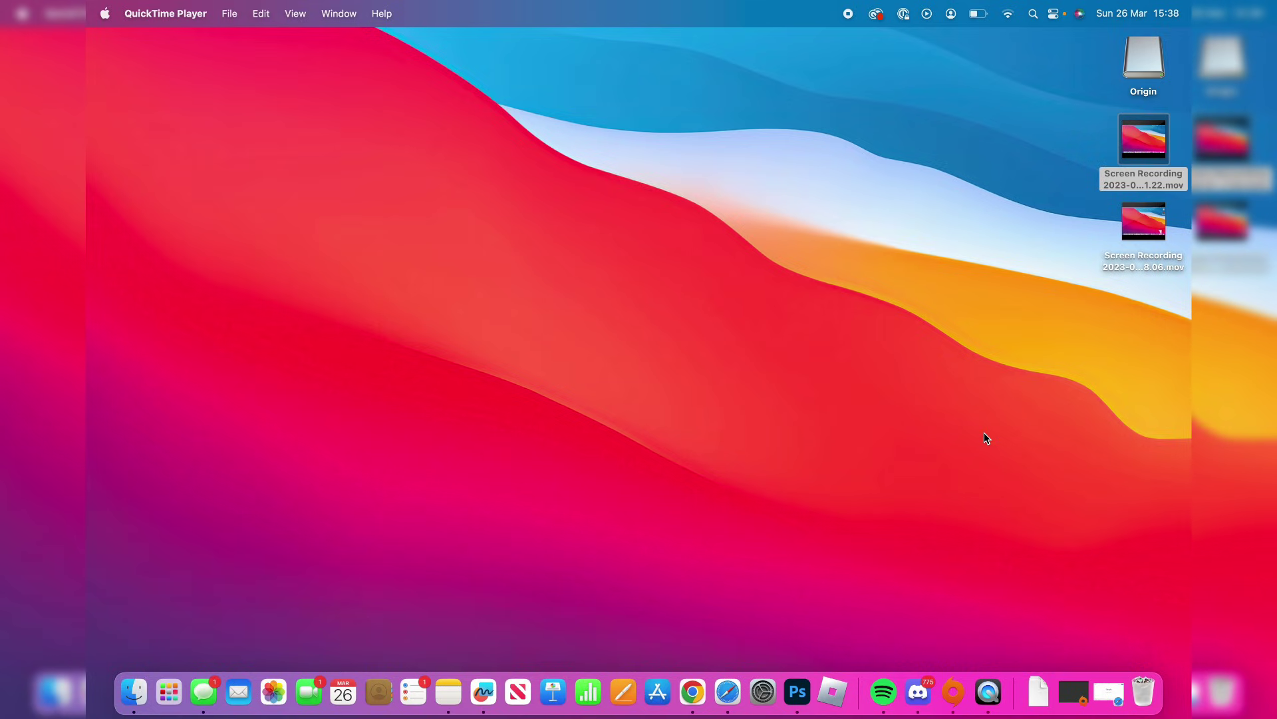
Restore Safari from the Dock and enter 'sims 4 resource' into the Google search box
{"action": "left_click", "coordinate": [1103, 691]}
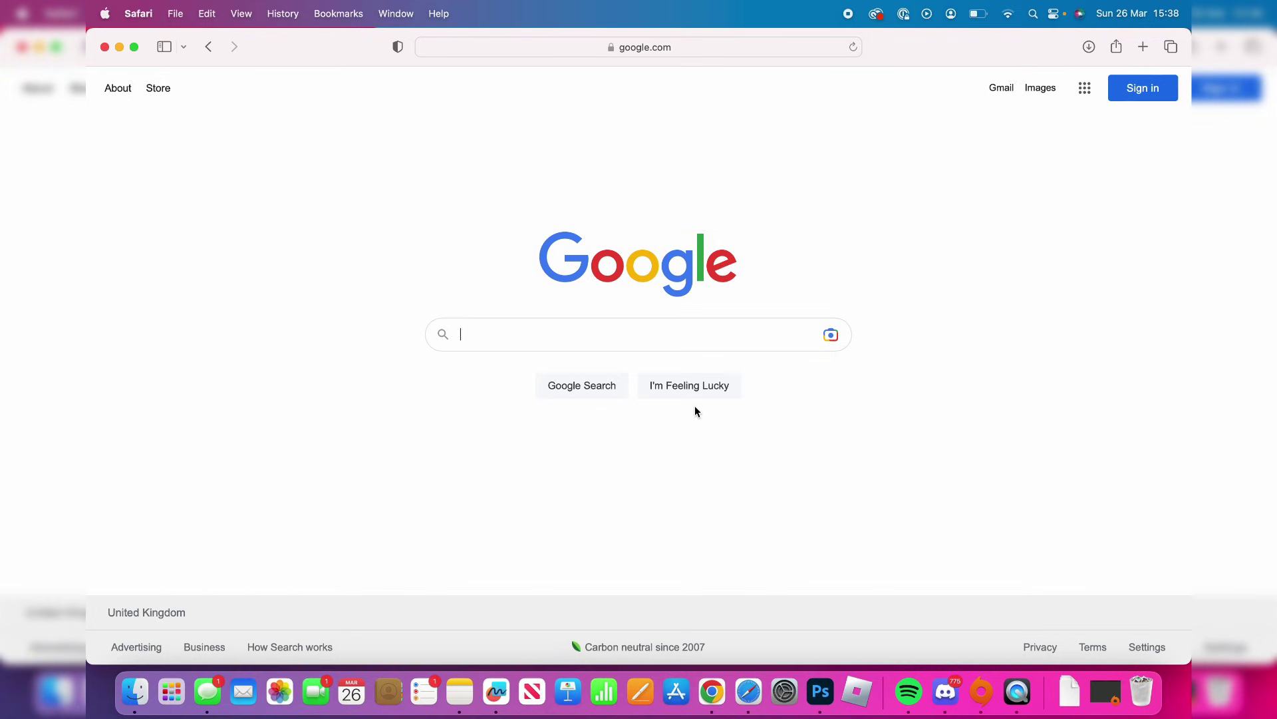
{"action": "left_click", "coordinate": [677, 341]}
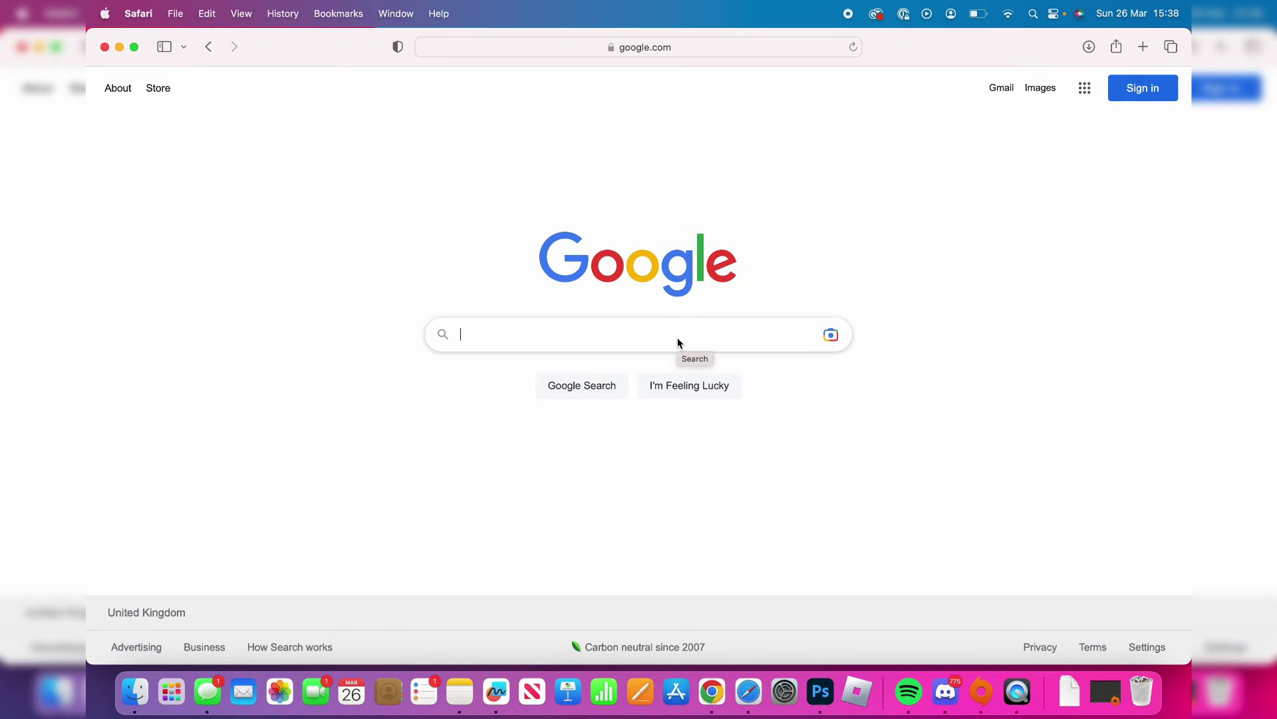
{"action": "type", "text": "sims 4 resource"}
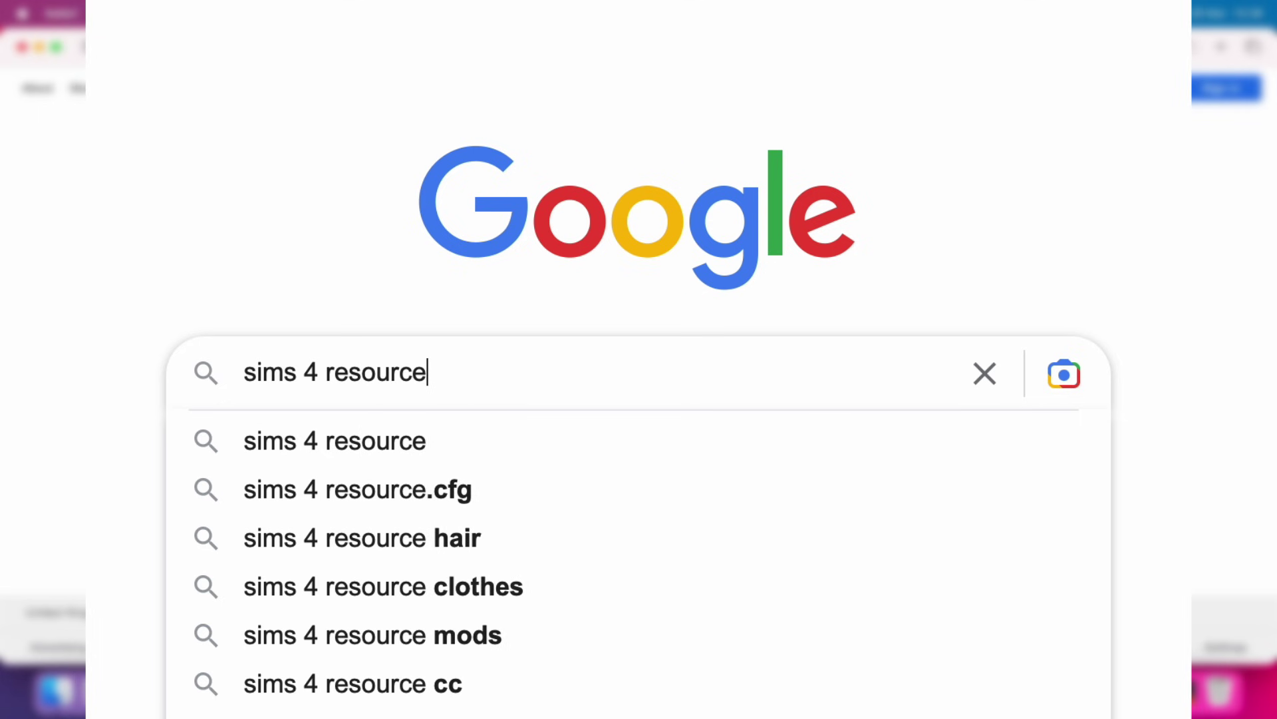
Run the search, open The Sims Resource home page and scroll through its creations
{"action": "key", "text": "Return"}
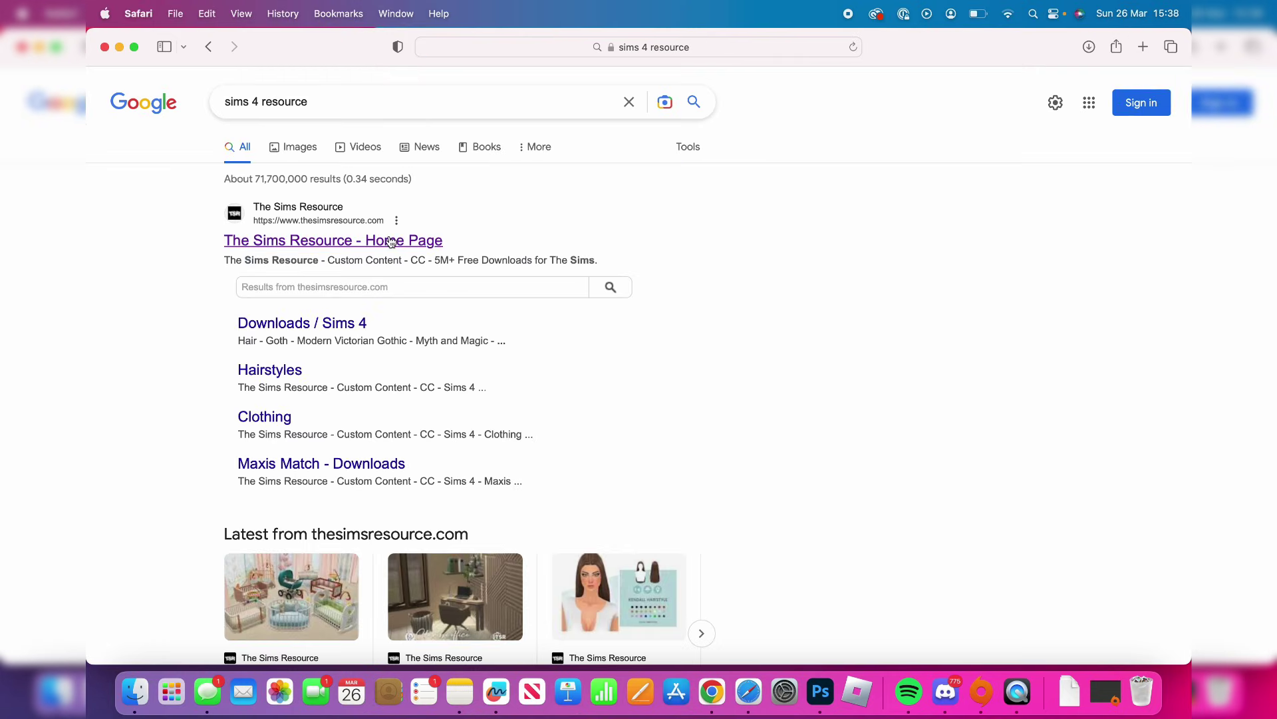
{"action": "left_click", "coordinate": [391, 241]}
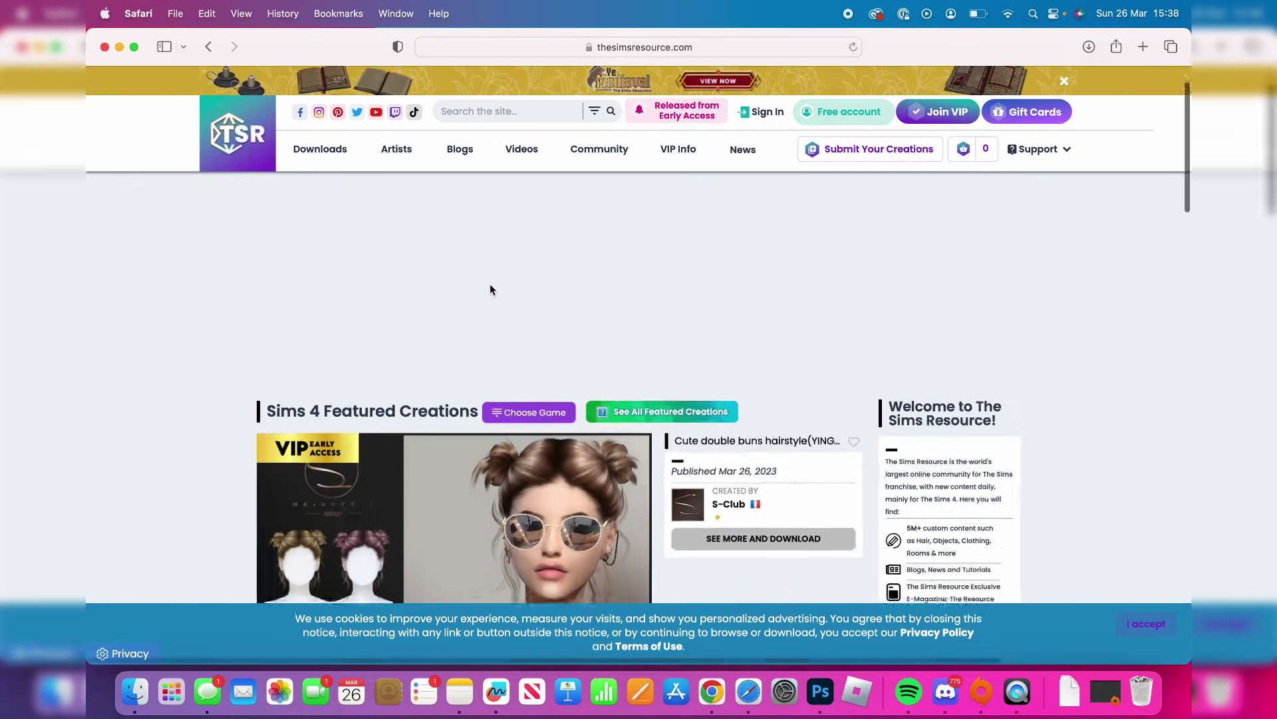
{"action": "scroll", "coordinate": [491, 288], "scroll_direction": "down", "scroll_amount": 15}
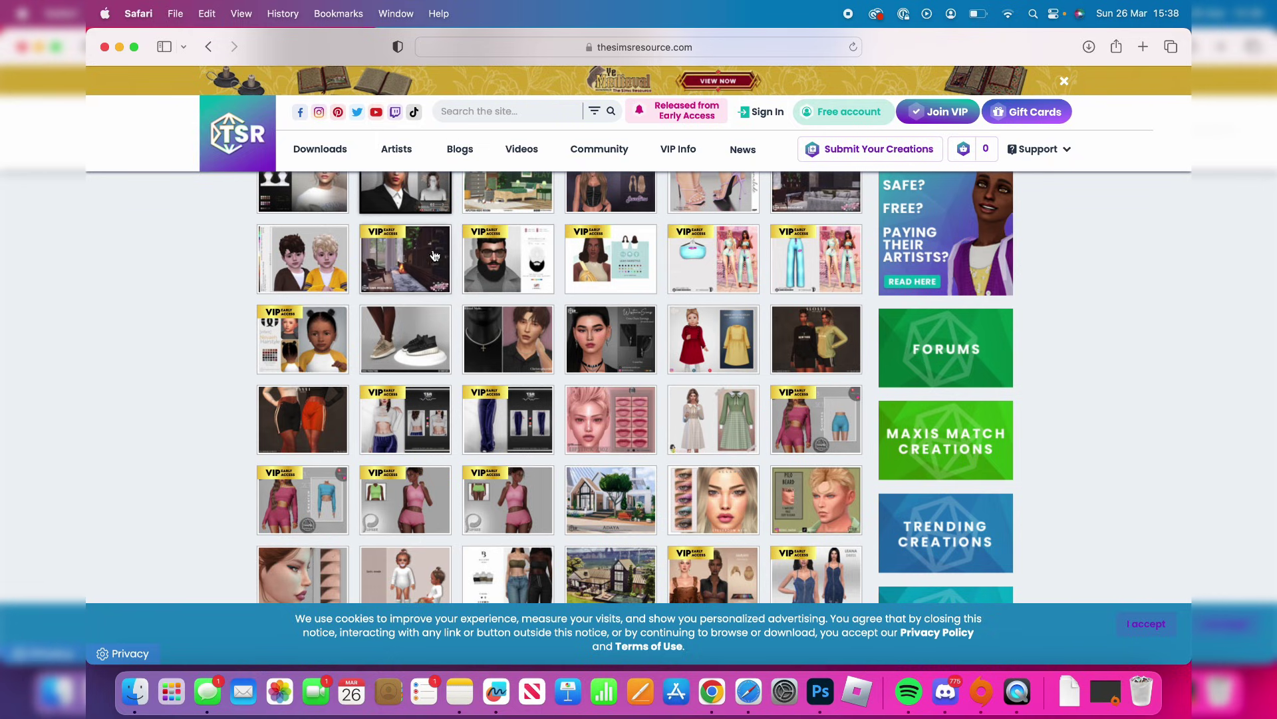
{"action": "scroll", "coordinate": [505, 377], "scroll_direction": "down", "scroll_amount": 5}
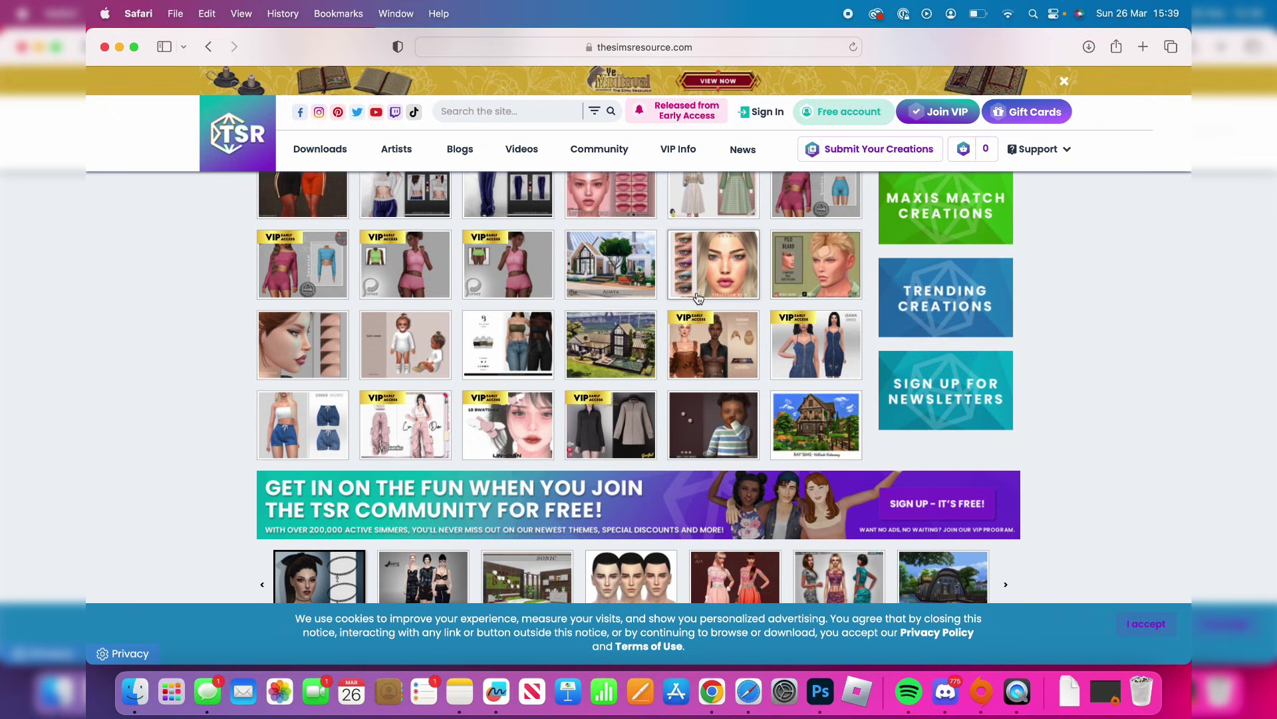
Open the Eyeshadow N139 creation and its full item page, scrolling down to the Download buttons
{"action": "left_click", "coordinate": [718, 268]}
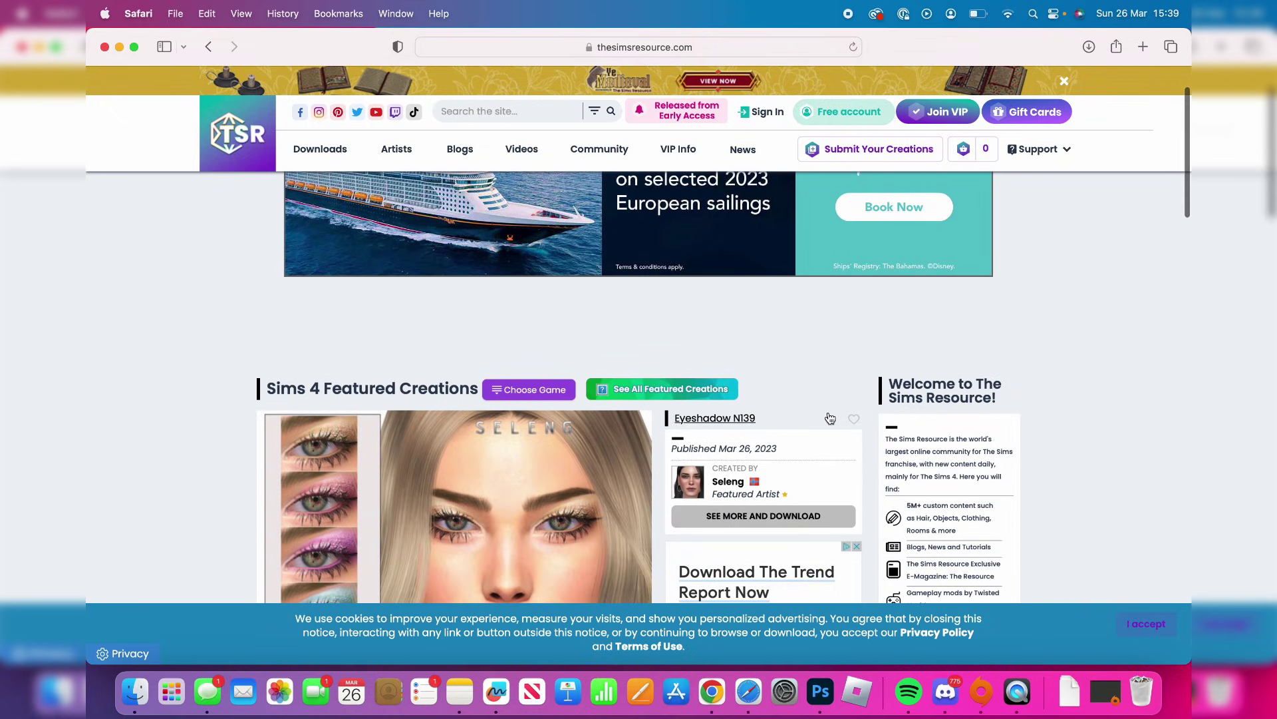
{"action": "scroll", "coordinate": [799, 298], "scroll_direction": "down", "scroll_amount": 4}
{"action": "scroll", "coordinate": [800, 297], "scroll_direction": "down", "scroll_amount": 2}
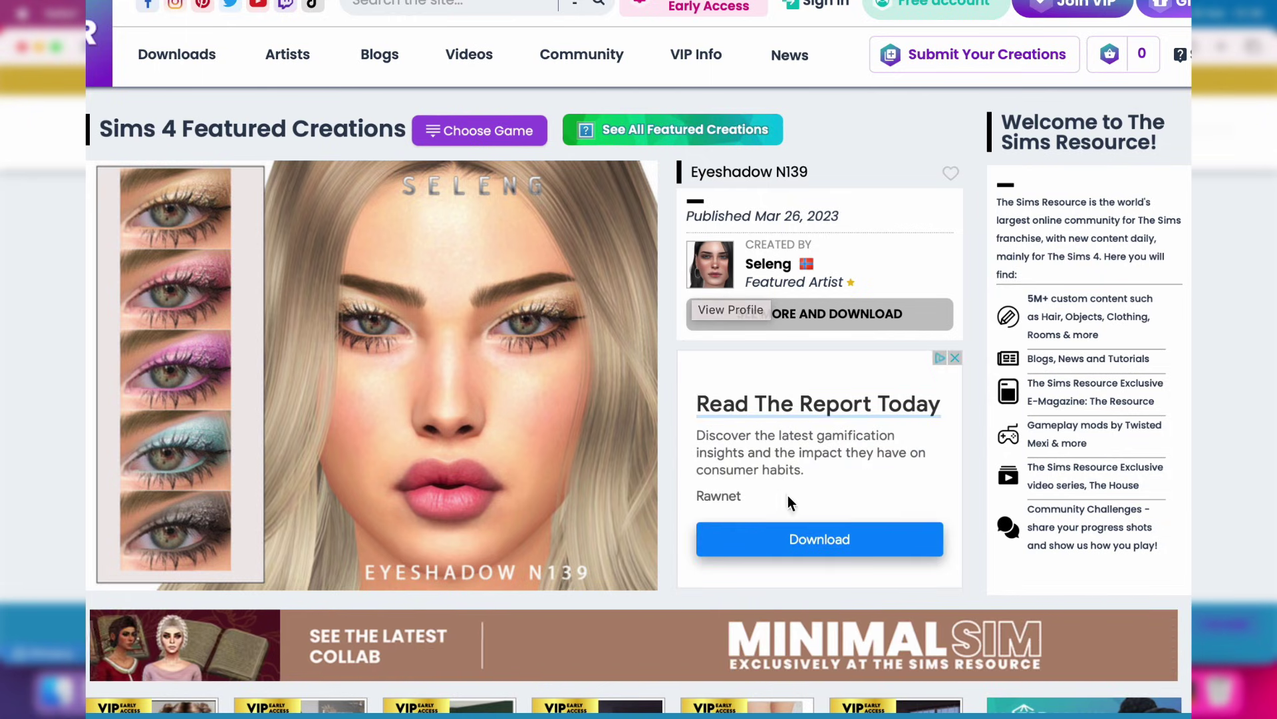
{"action": "left_click", "coordinate": [869, 318]}
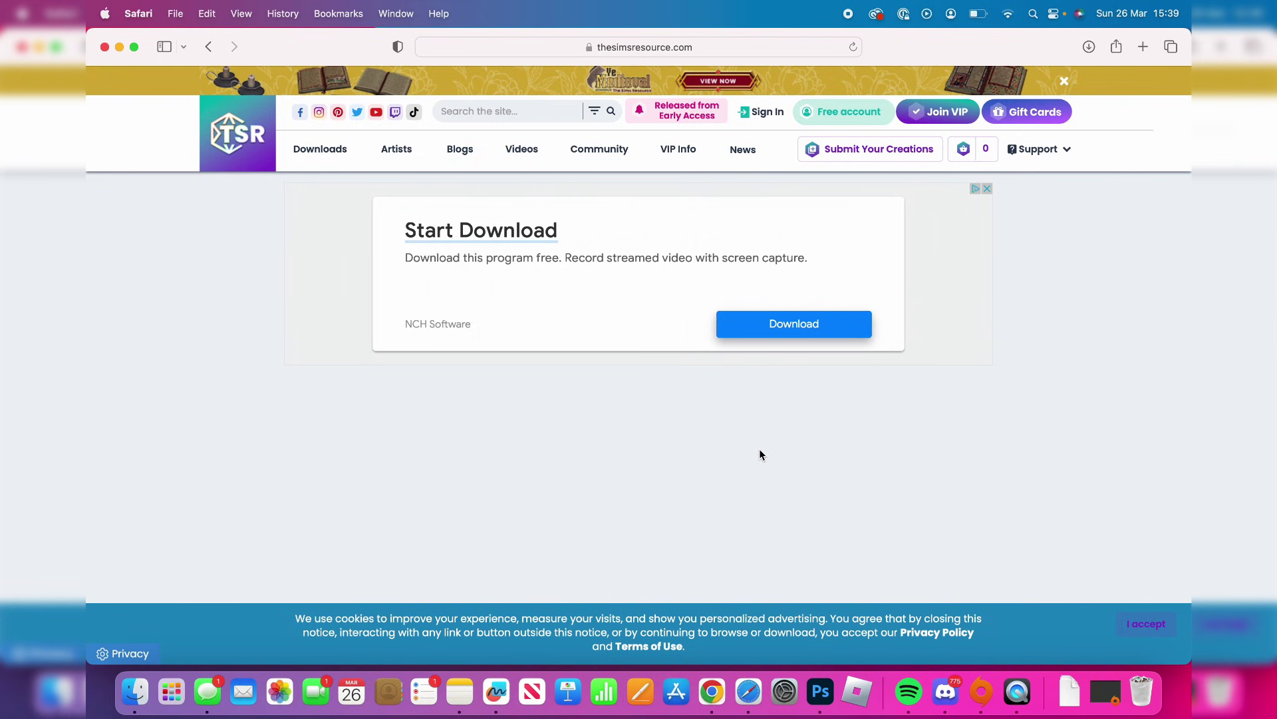
{"action": "scroll", "coordinate": [759, 454], "scroll_direction": "down", "scroll_amount": 10}
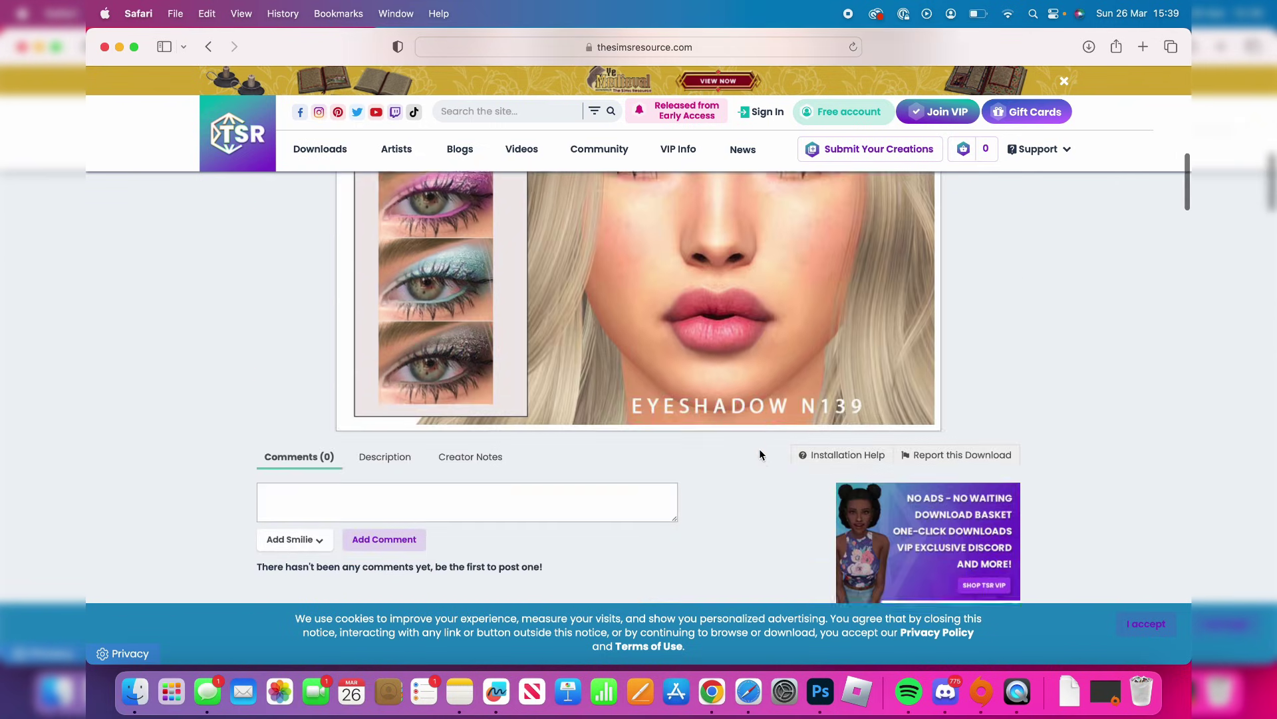
{"action": "scroll", "coordinate": [759, 454], "scroll_direction": "down", "scroll_amount": 5}
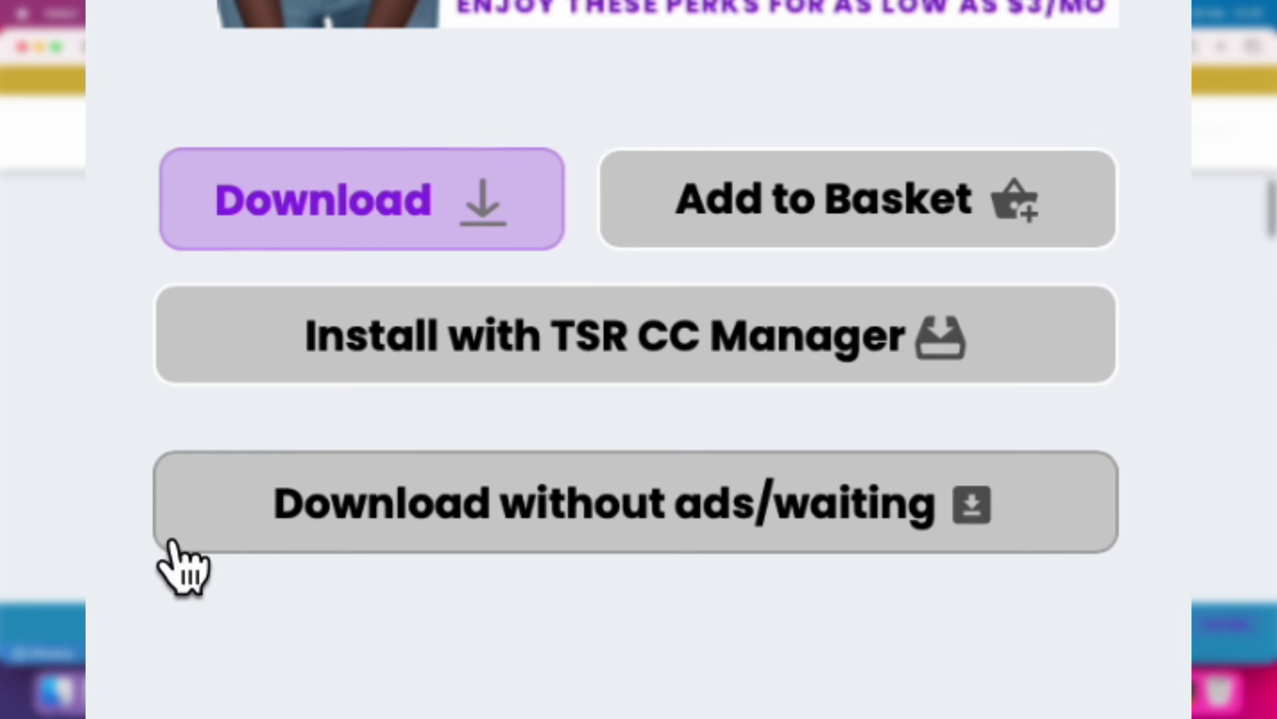
Download Eyeshadow N139 through Continue Downloading and Download now, then close the browser window
{"action": "left_click", "coordinate": [408, 191]}
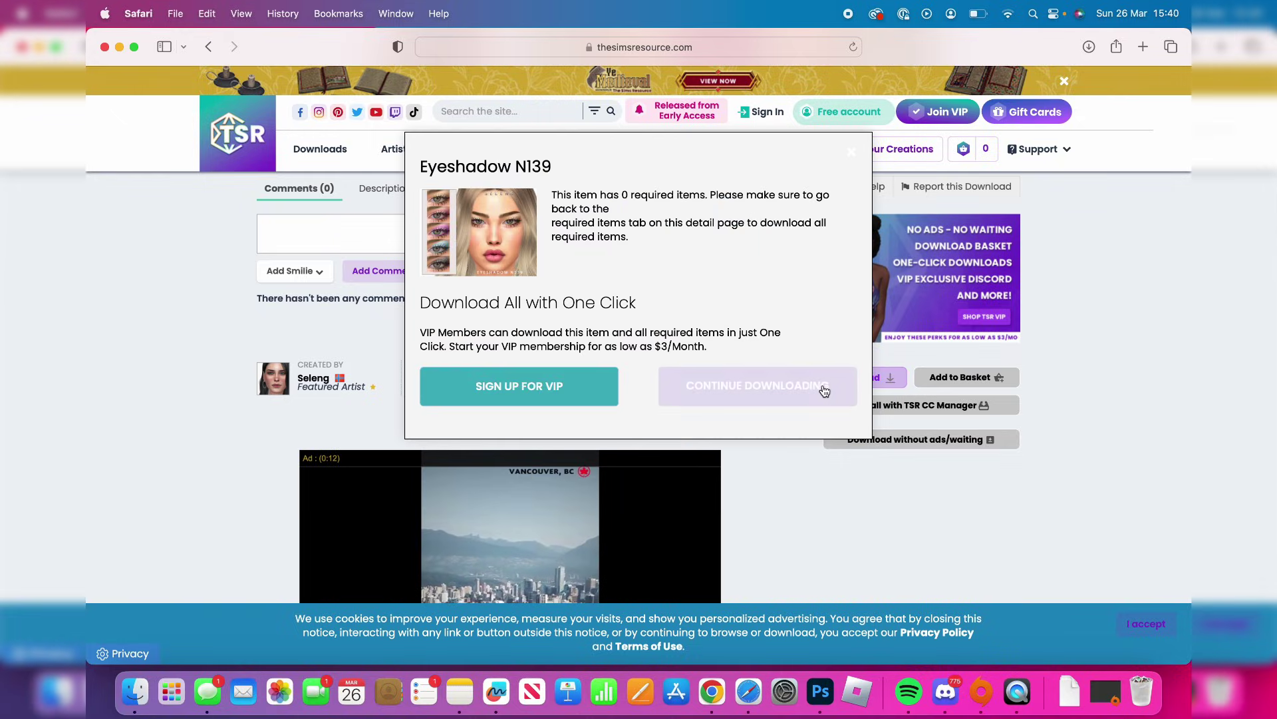
{"action": "left_click", "coordinate": [727, 381]}
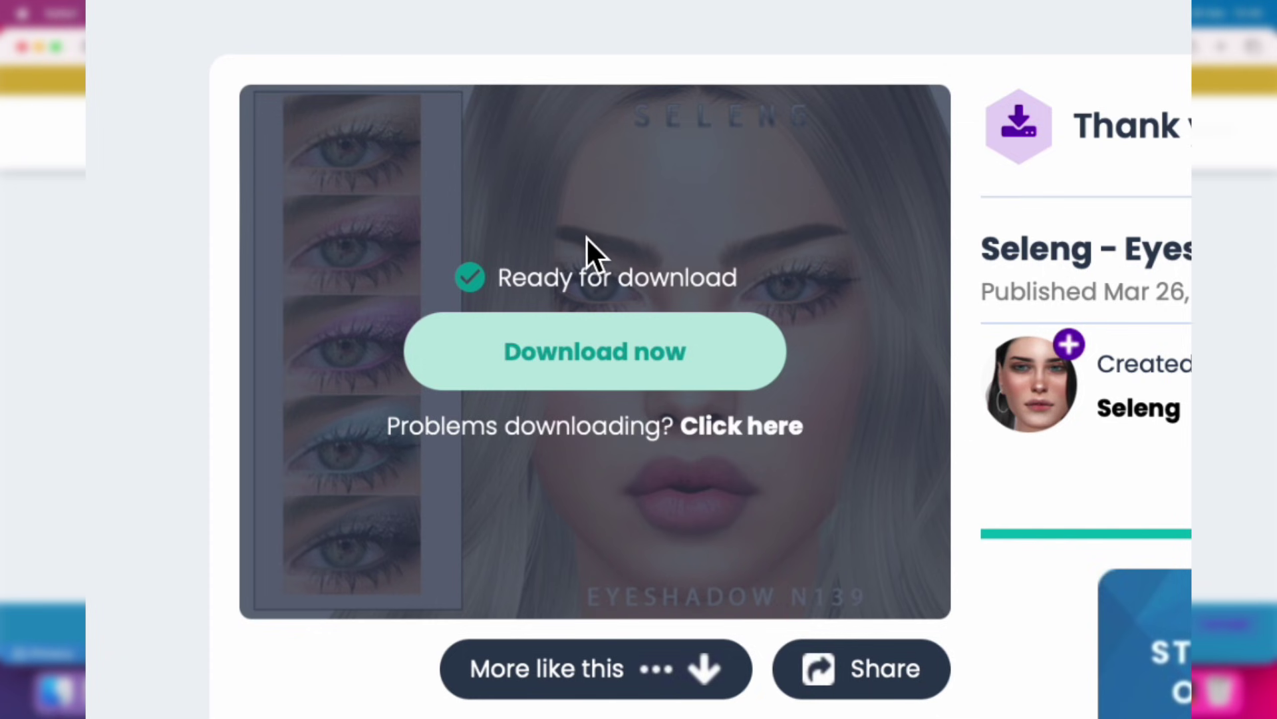
{"action": "left_click", "coordinate": [619, 371]}
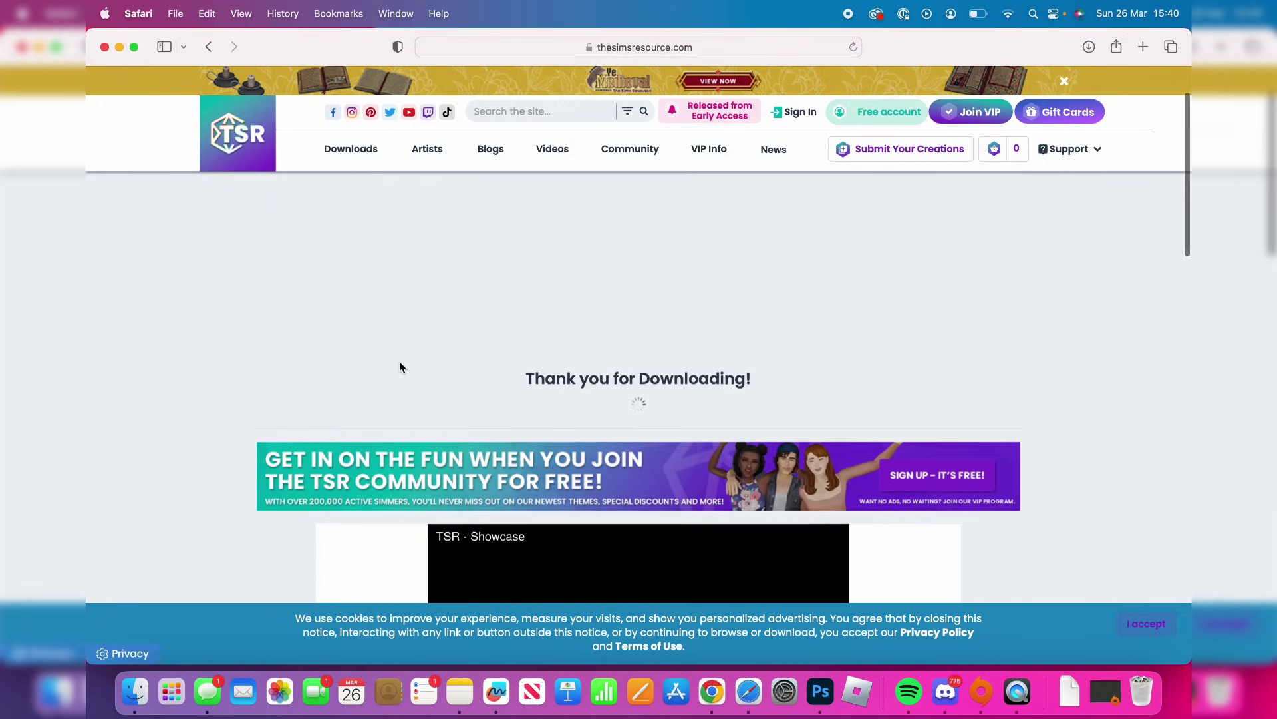
{"action": "scroll", "coordinate": [399, 366], "scroll_direction": "down", "scroll_amount": 10}
{"action": "scroll", "coordinate": [399, 367], "scroll_direction": "up", "scroll_amount": 10}
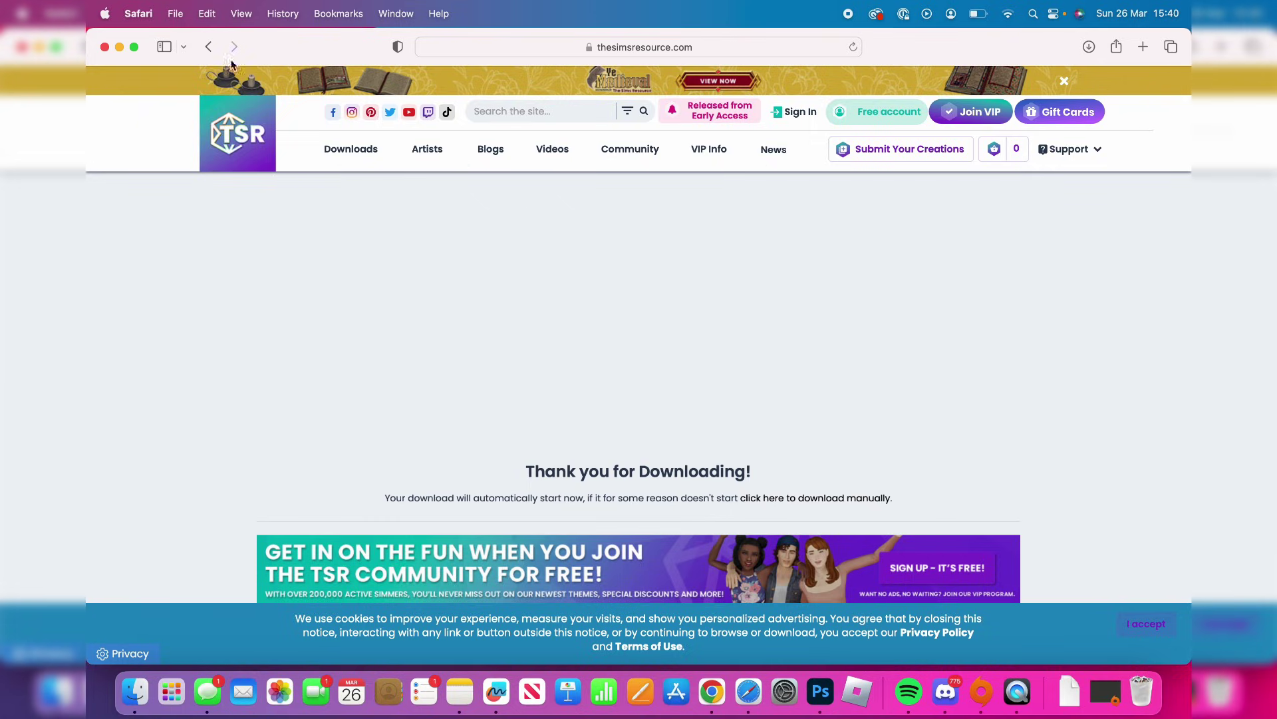
{"action": "left_click", "coordinate": [105, 47]}
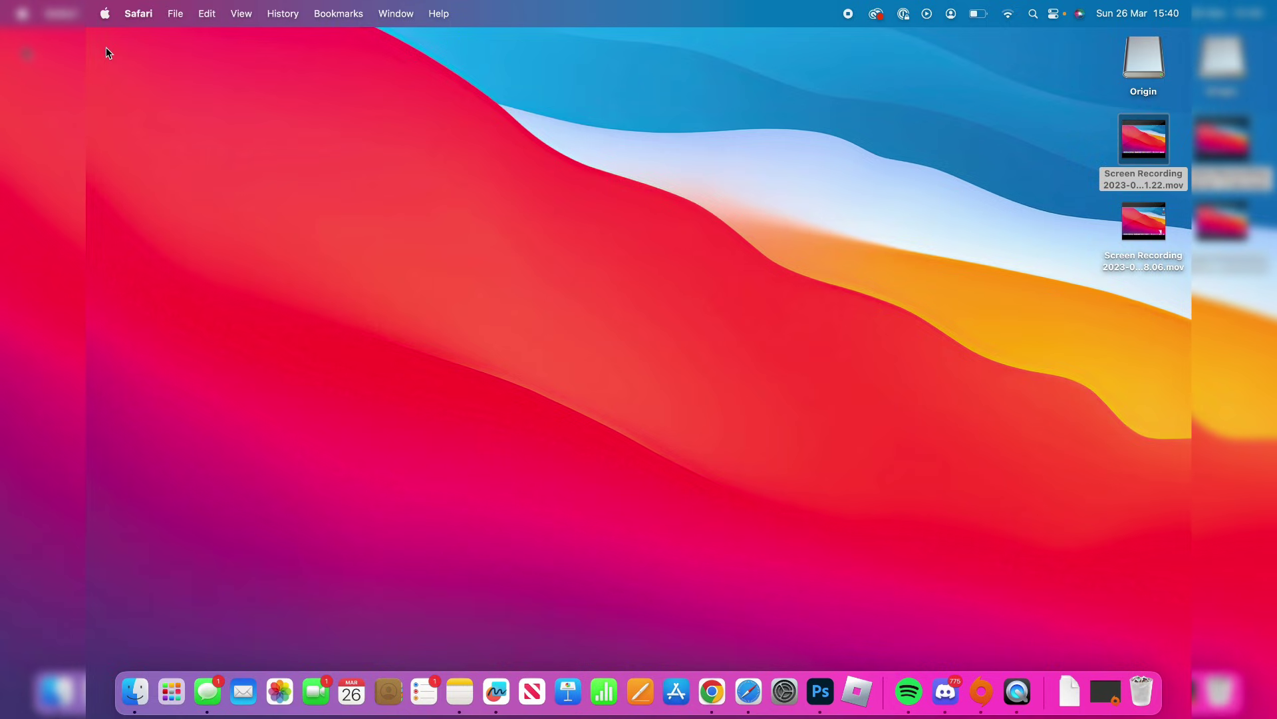
Drag Seleng_Eyeshadow_N139.package from the Finder Downloads window onto the desktop and close the window
{"action": "left_click", "coordinate": [382, 167]}
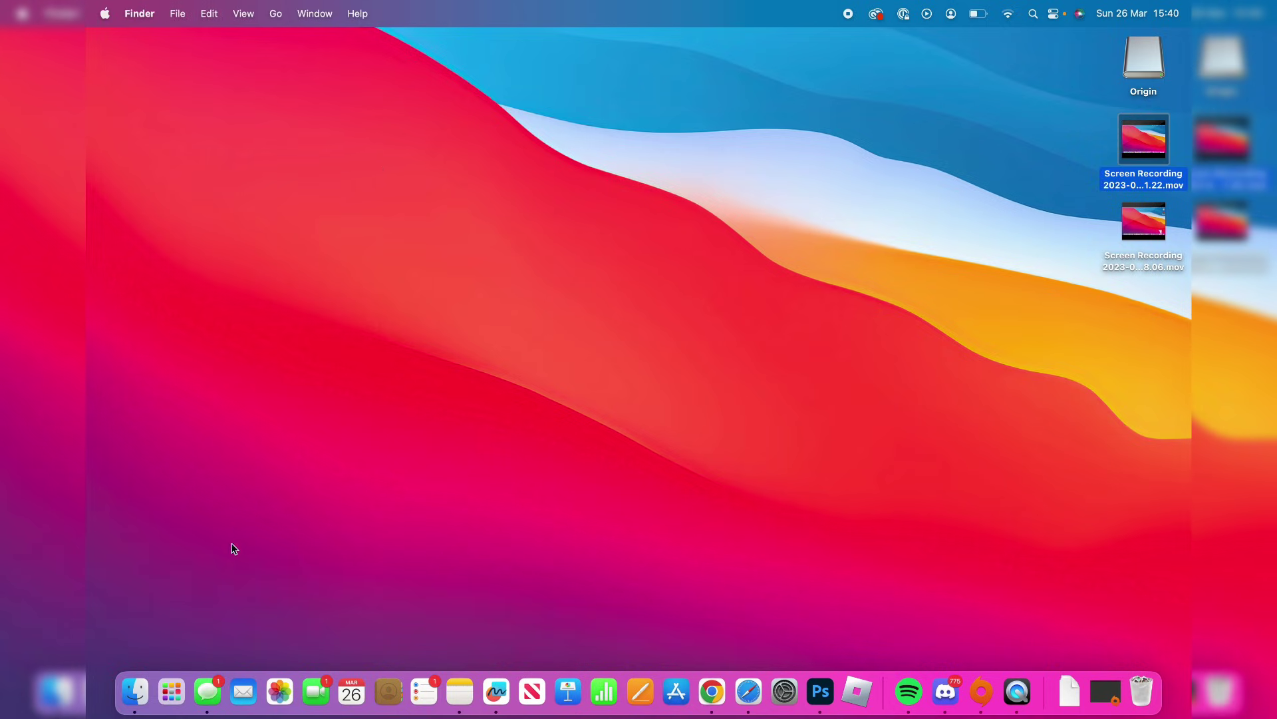
{"action": "left_click", "coordinate": [130, 711]}
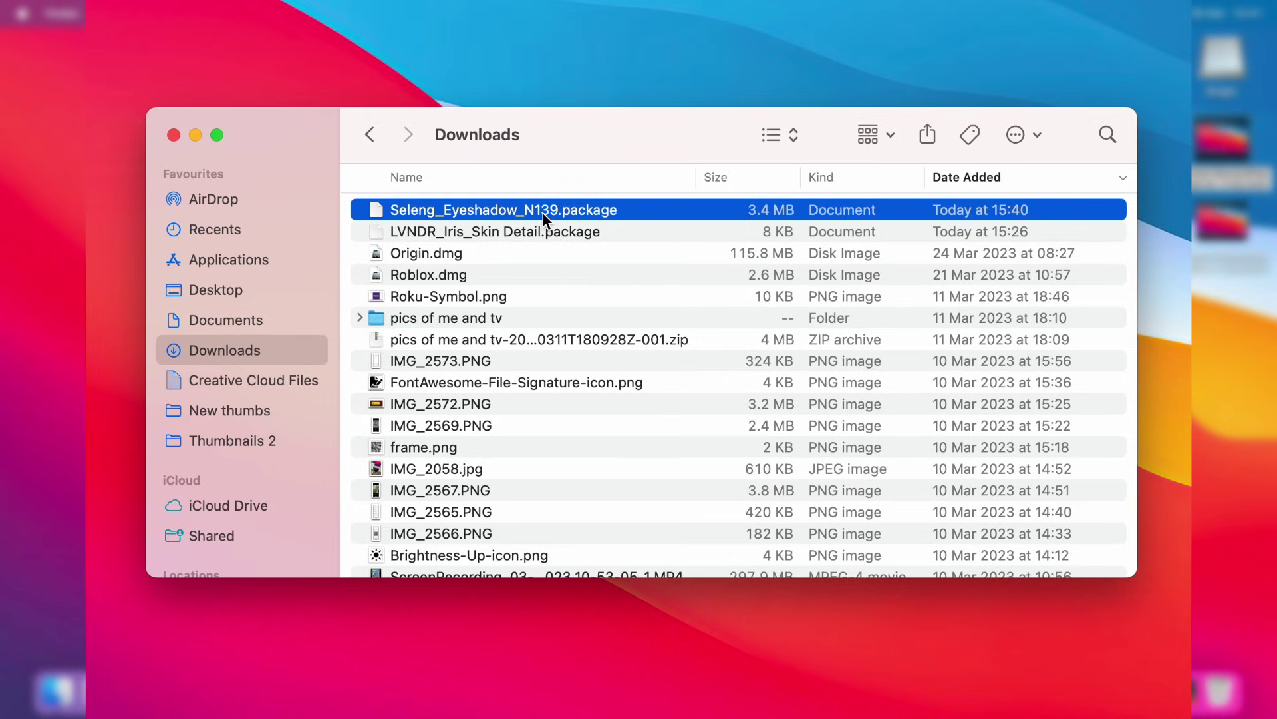
{"action": "left_click_drag", "start_coordinate": [543, 213], "coordinate": [1276, 462]}
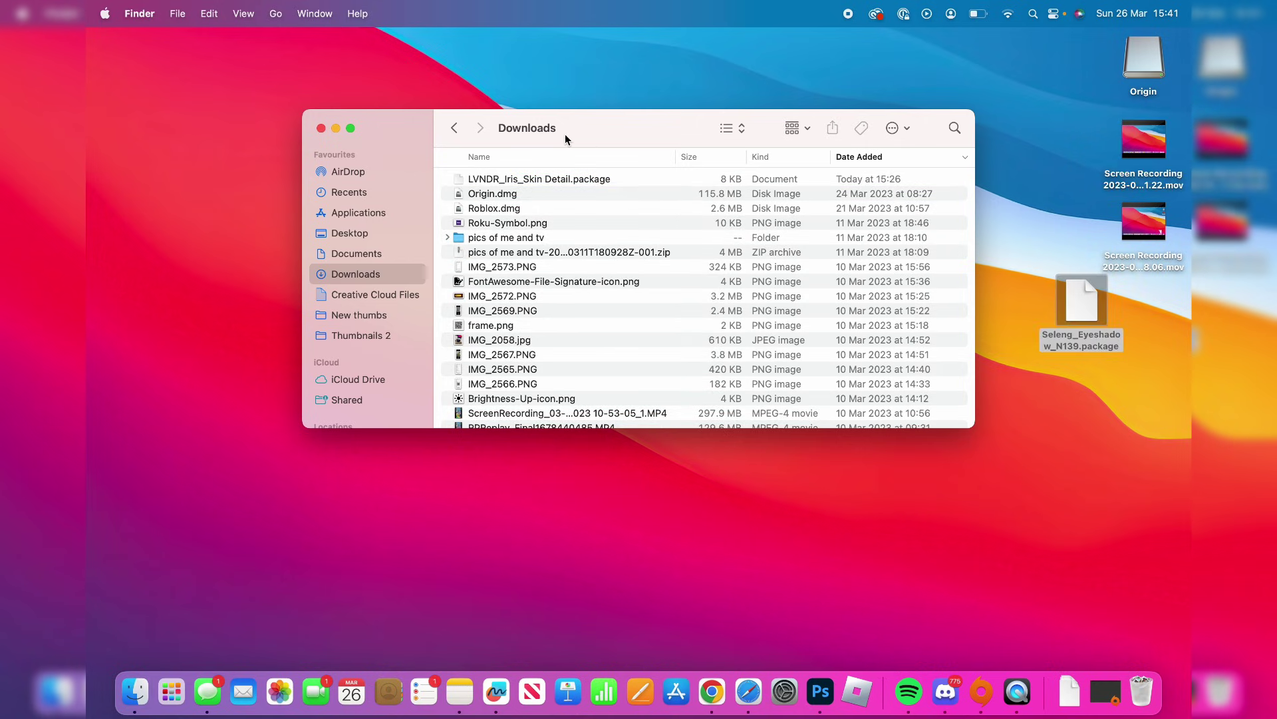
{"action": "left_click", "coordinate": [321, 128]}
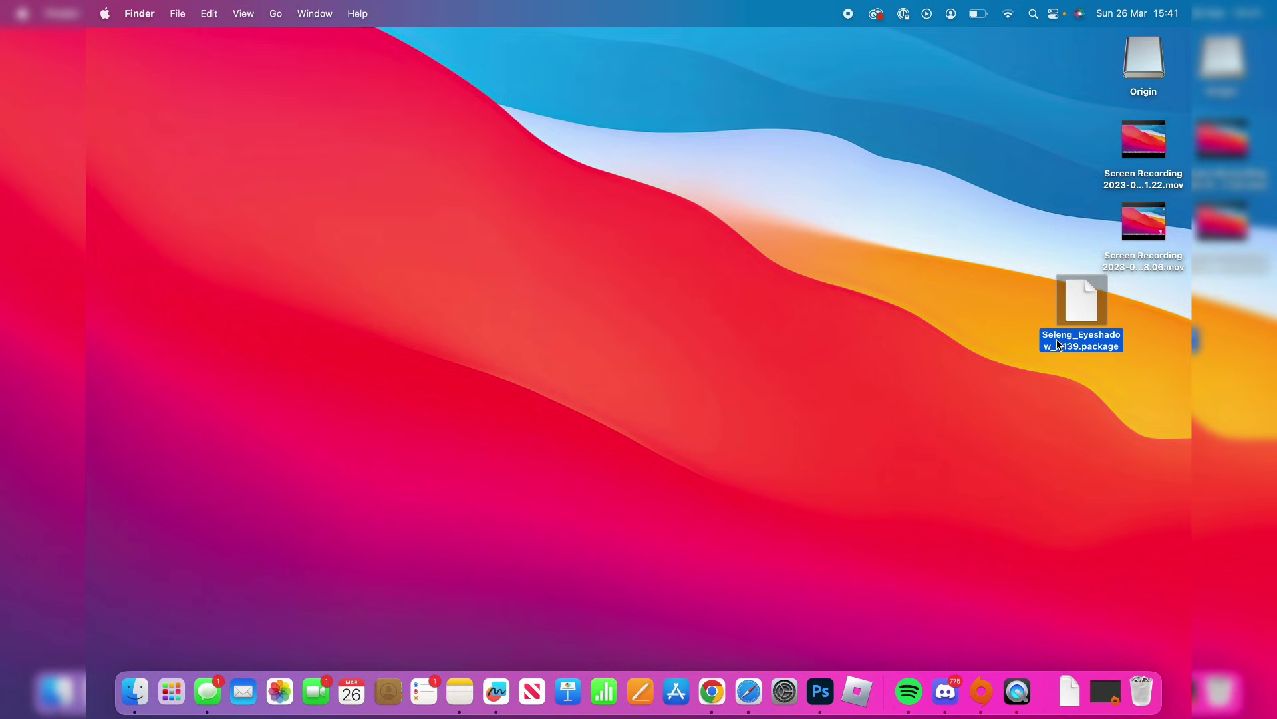
Position the package icon just beneath the two Screen Recording icons on the desktop
{"action": "left_click_drag", "start_coordinate": [1056, 345], "coordinate": [1119, 372]}
{"action": "left_click", "coordinate": [1023, 336]}
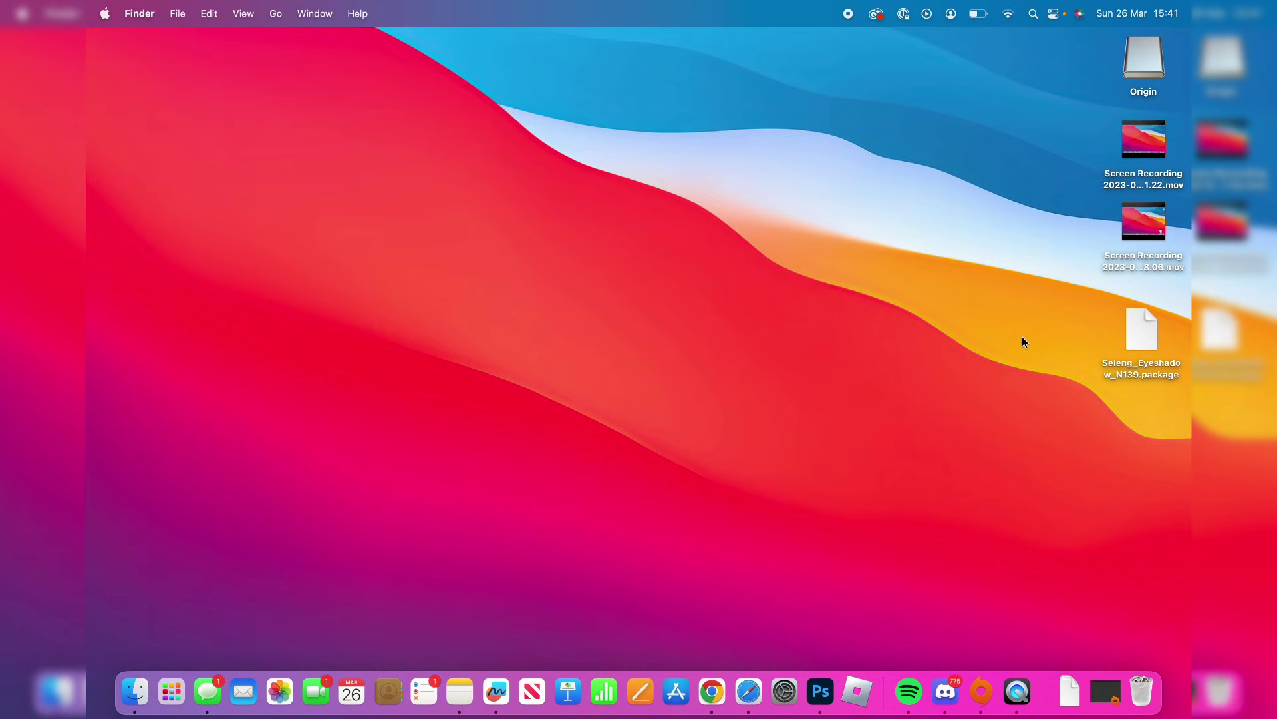
{"action": "left_click_drag", "start_coordinate": [1134, 368], "coordinate": [1134, 350]}
{"action": "left_click", "coordinate": [1142, 431]}
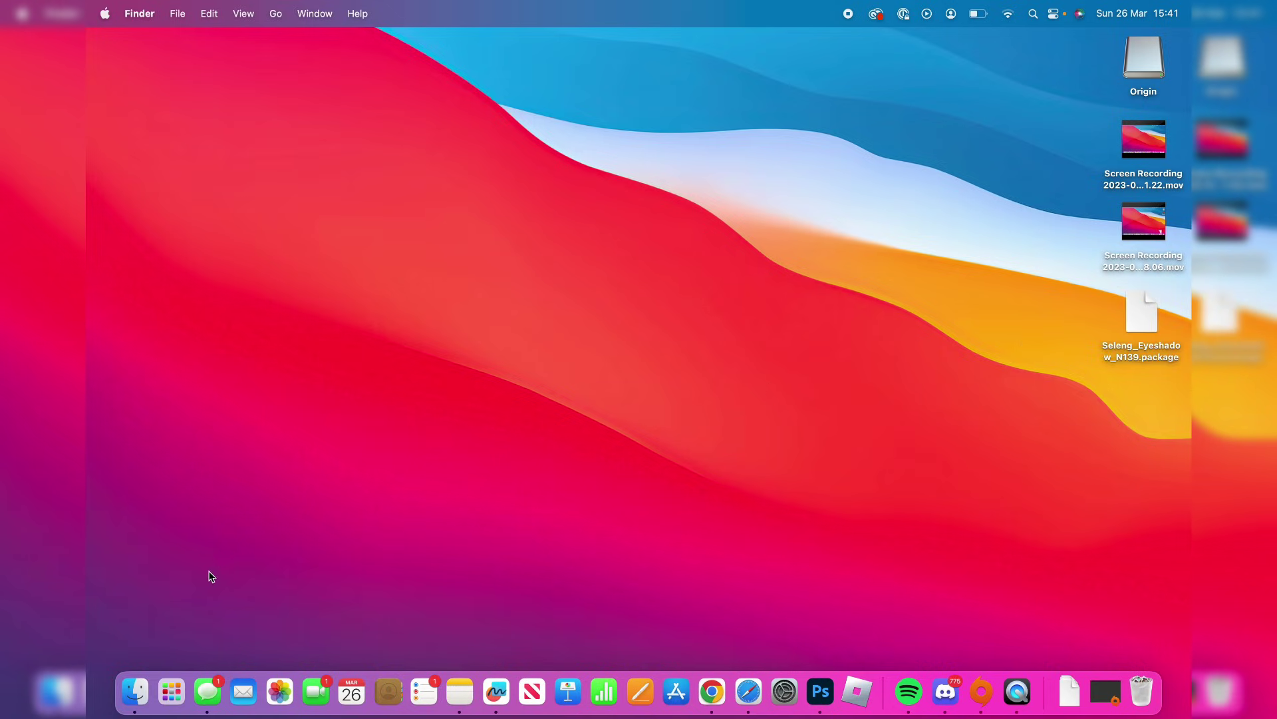
Open Documents > Electronic Arts > The Sims 4 > Mods, drag the eyeshadow package into it, and close the window
{"action": "left_click", "coordinate": [137, 689]}
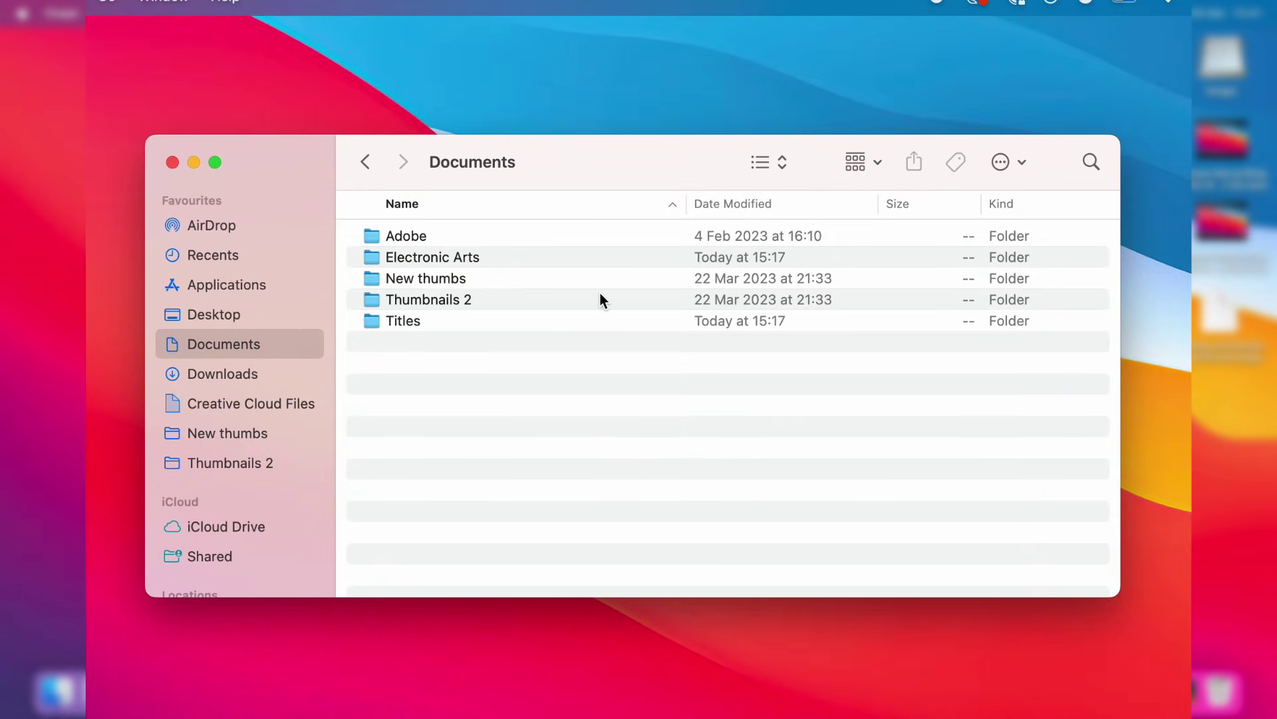
{"action": "double_click", "coordinate": [506, 257]}
{"action": "double_click", "coordinate": [466, 236]}
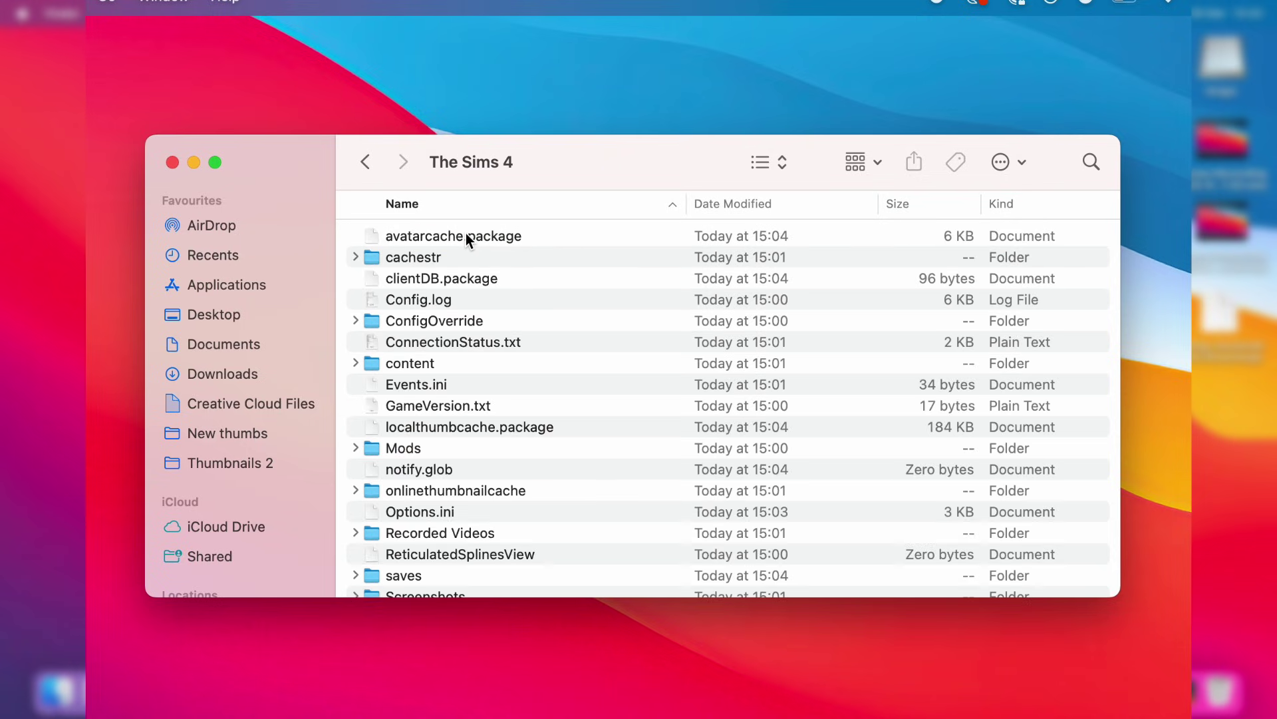
{"action": "left_click", "coordinate": [427, 449]}
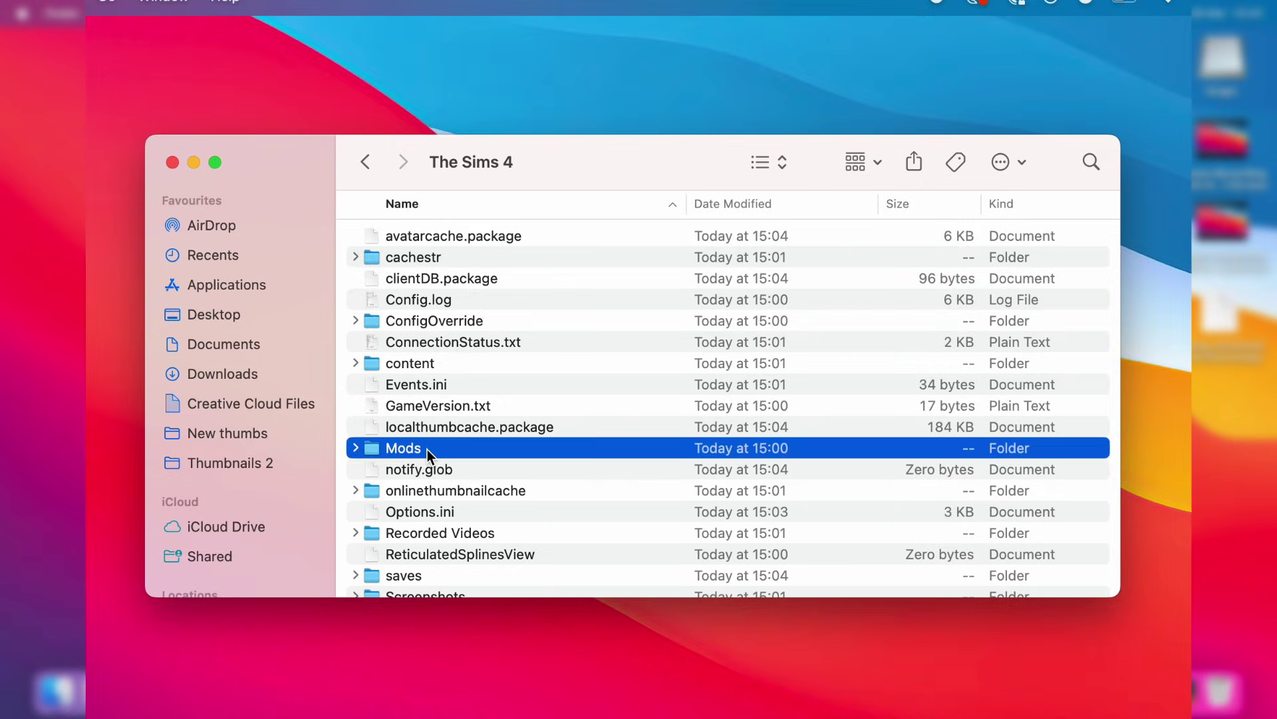
{"action": "double_click", "coordinate": [427, 449]}
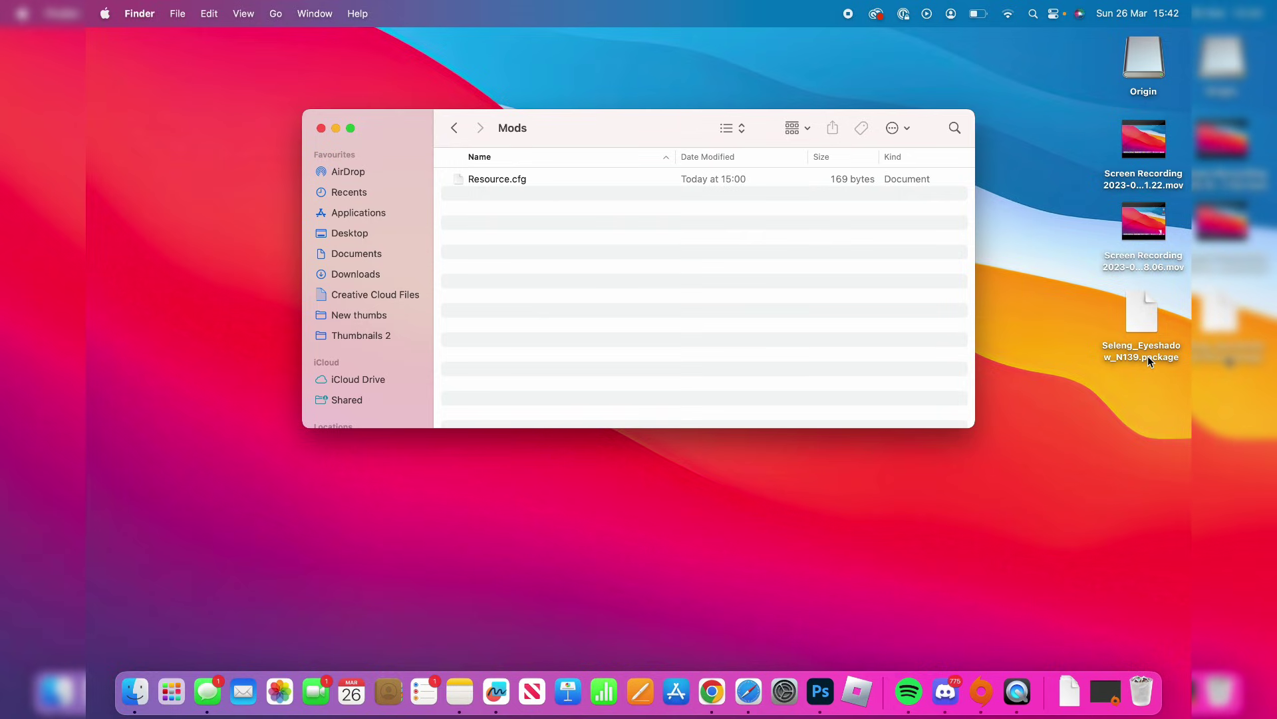
{"action": "left_click_drag", "start_coordinate": [1147, 355], "coordinate": [717, 302]}
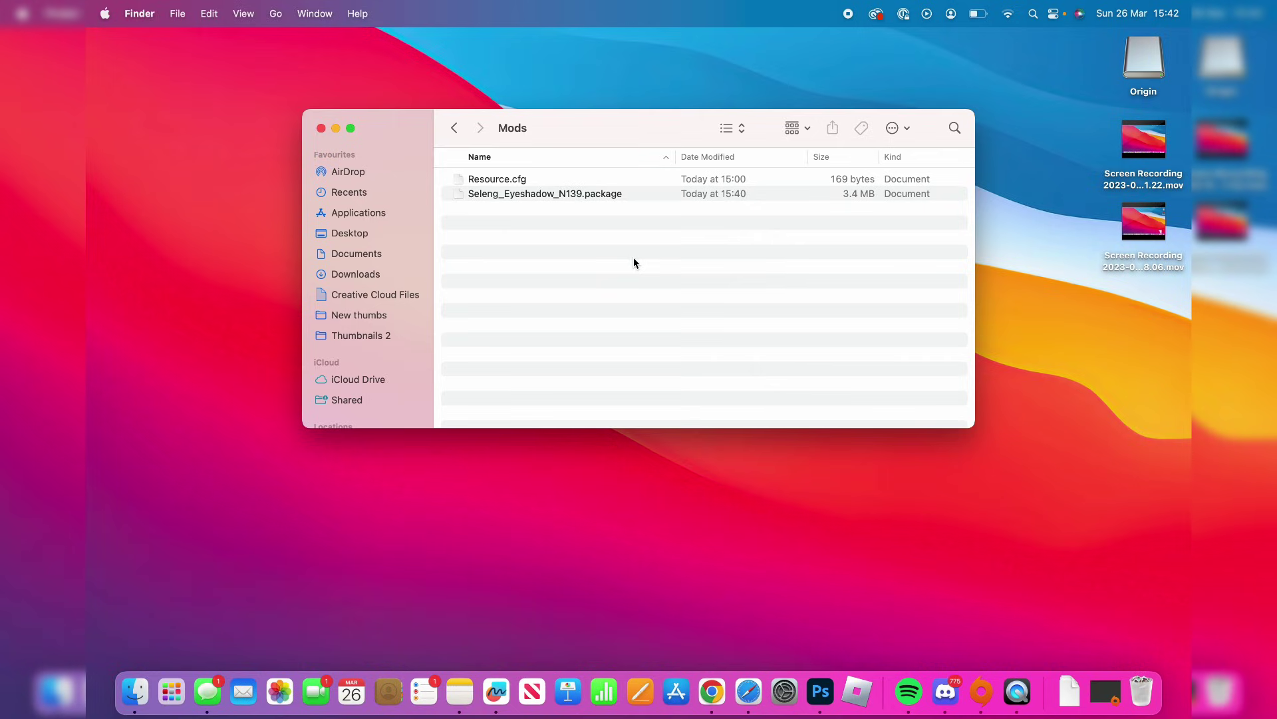
{"action": "left_click", "coordinate": [320, 128]}
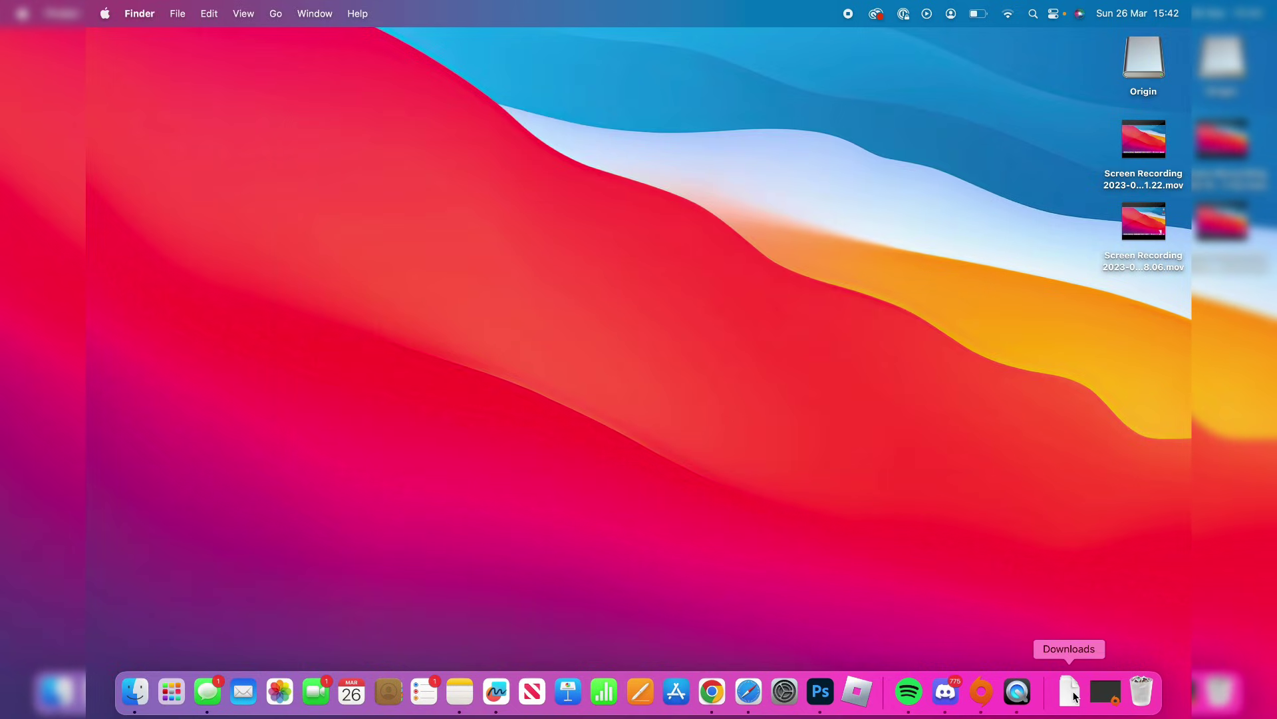
Launch The Sims 4 from Origin and dismiss the mods notice listing Seleng_Eyeshadow_N139
{"action": "left_click", "coordinate": [1098, 696]}
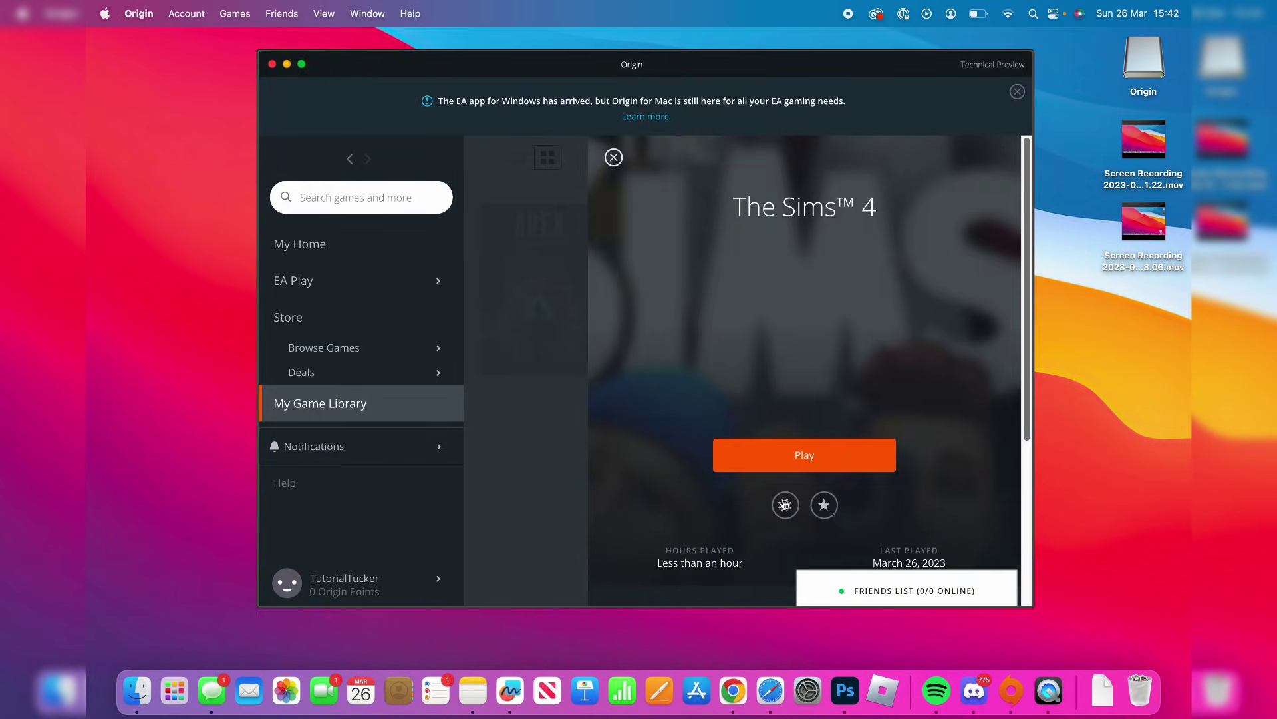
{"action": "left_click", "coordinate": [840, 461]}
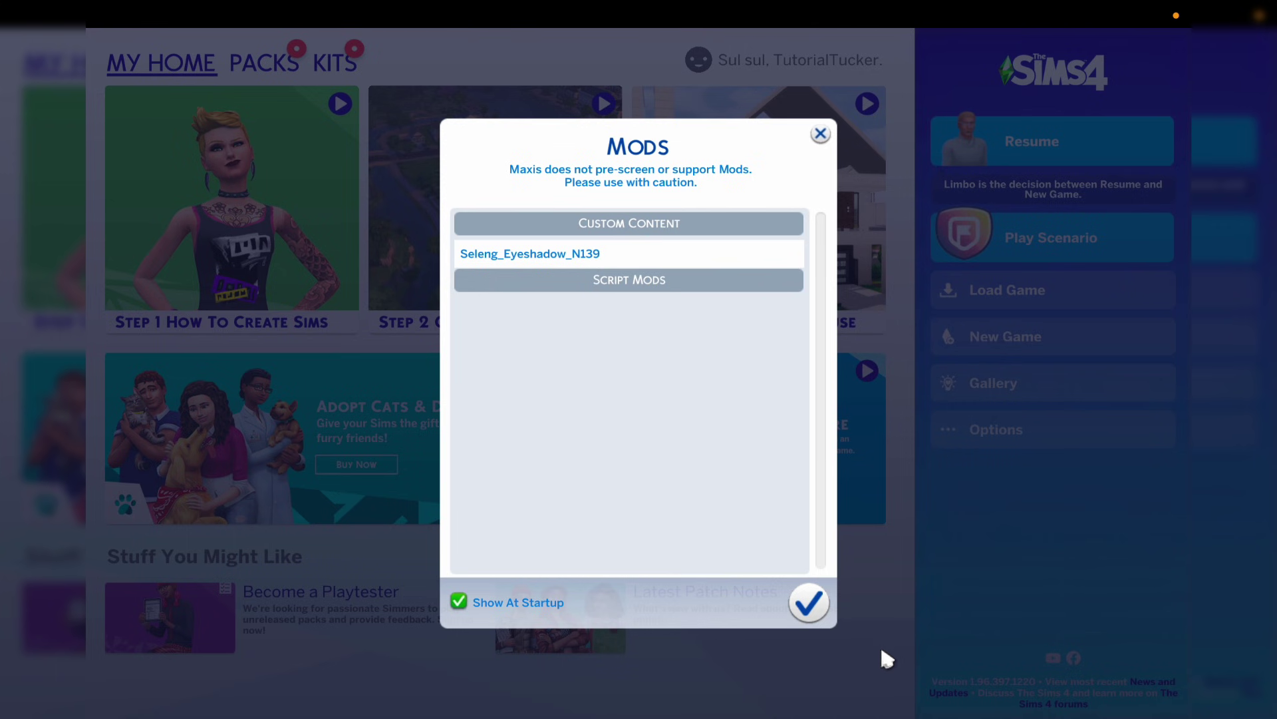
{"action": "left_click", "coordinate": [809, 603]}
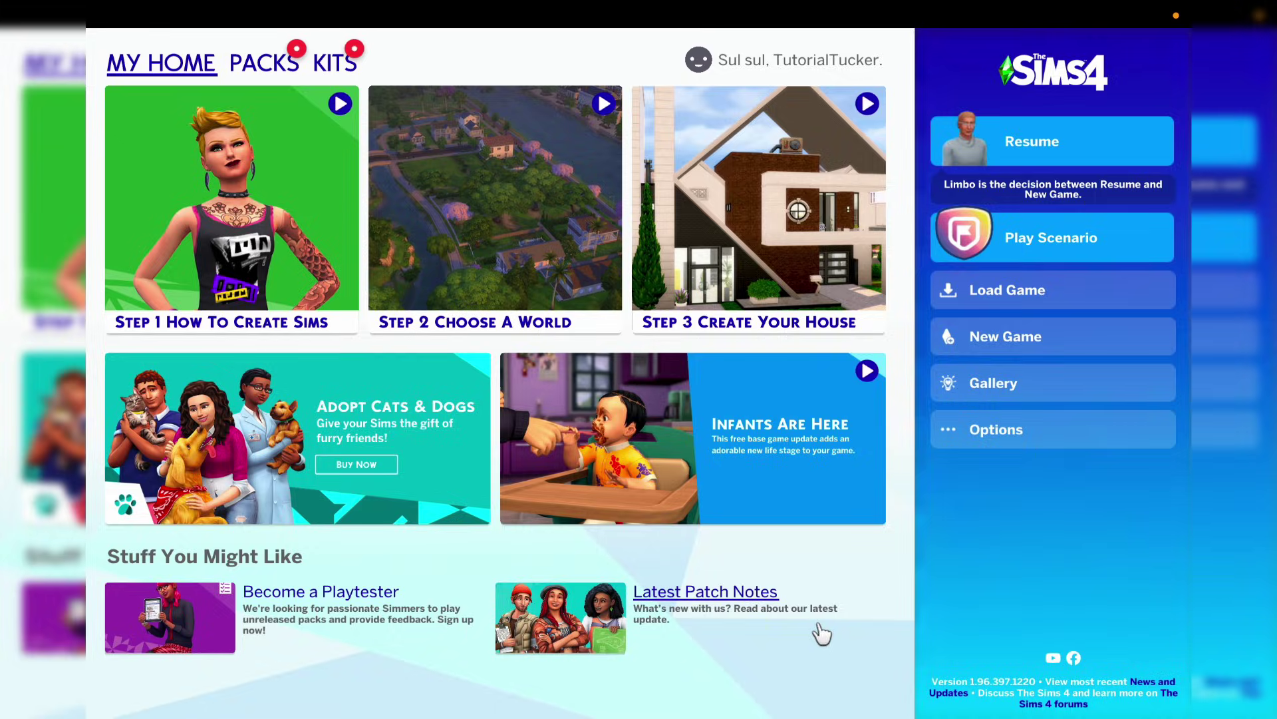
Turn on Enable Custom Content and Mods under Game Options > Other, apply the change, and close Game Options
{"action": "left_click", "coordinate": [1046, 441]}
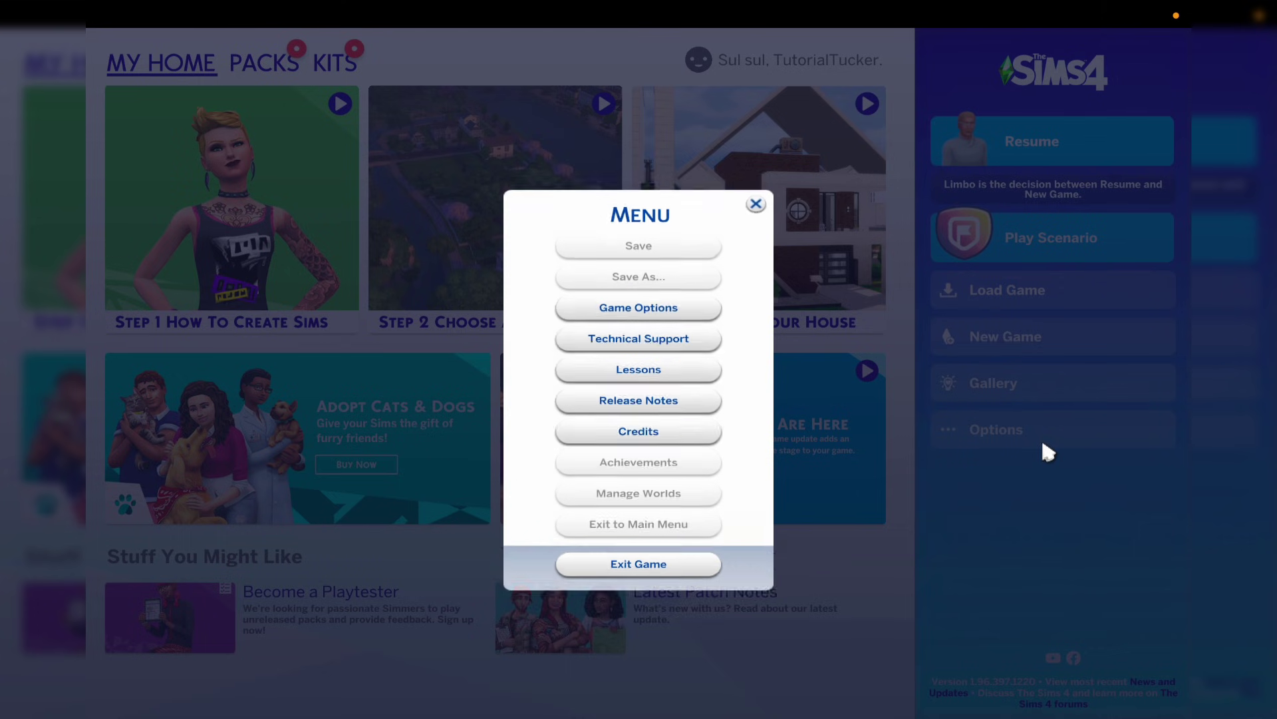
{"action": "left_click", "coordinate": [649, 300]}
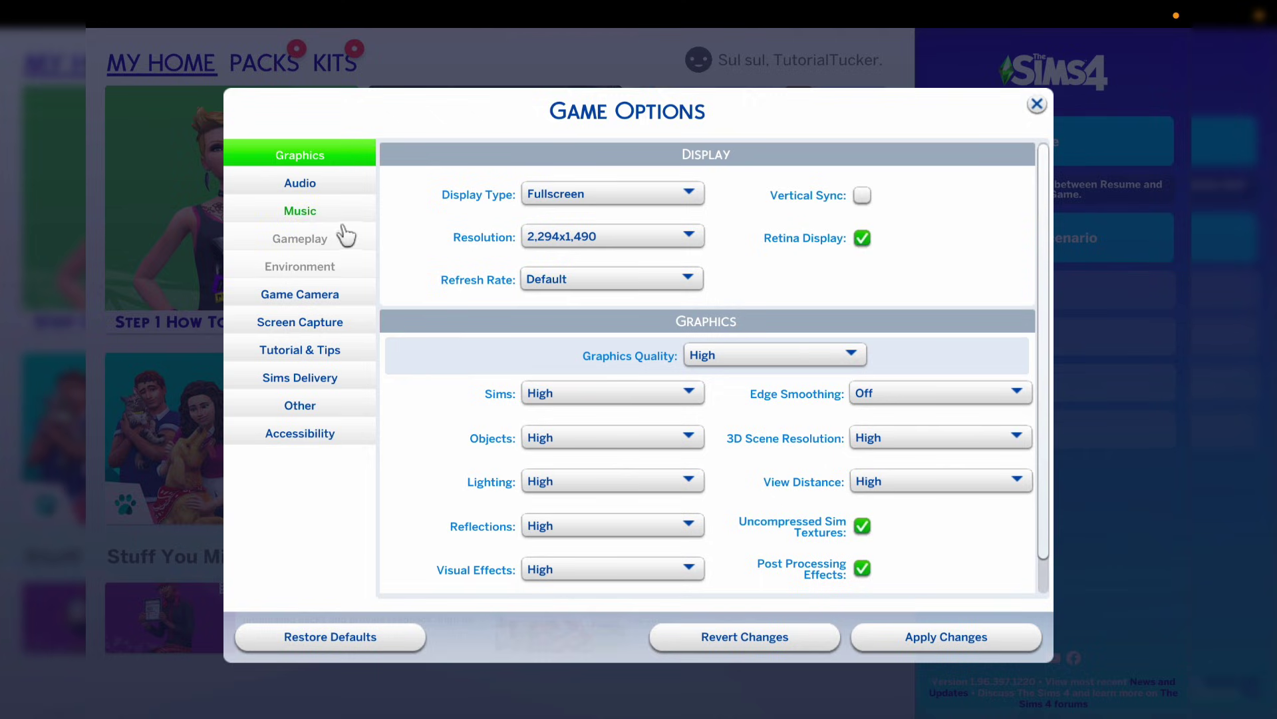
{"action": "left_click", "coordinate": [301, 414]}
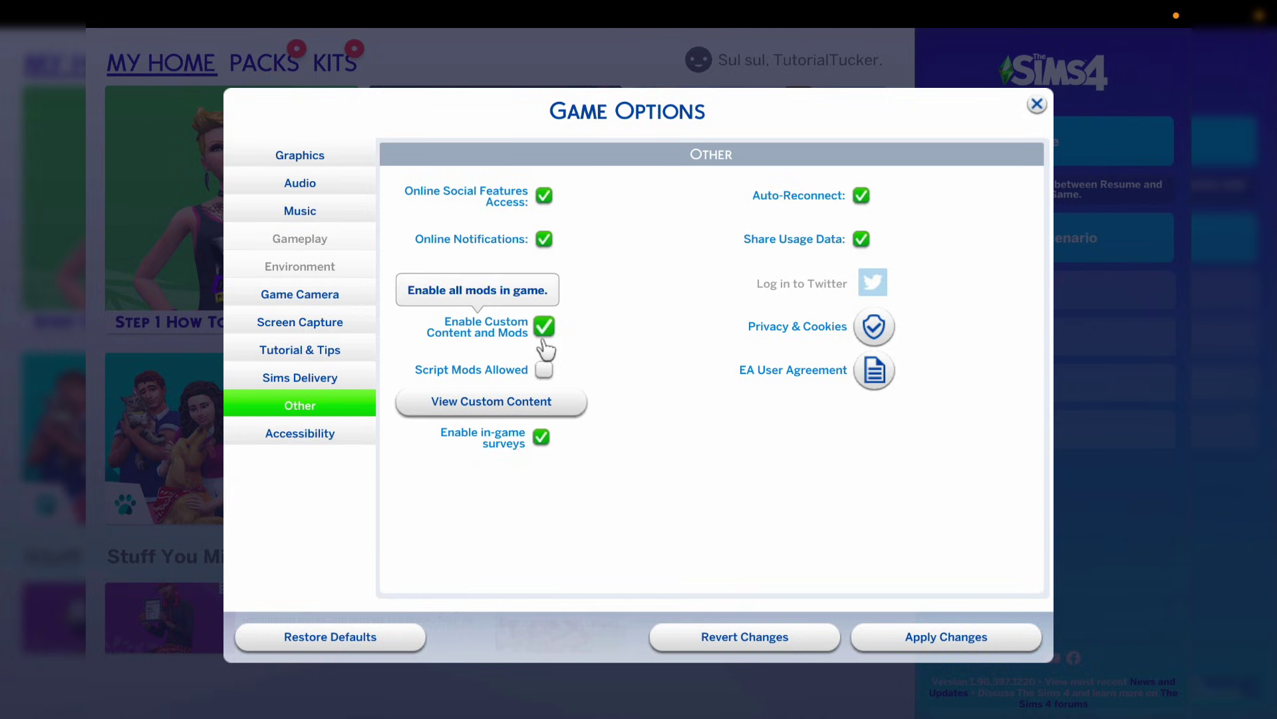
{"action": "left_click", "coordinate": [982, 644]}
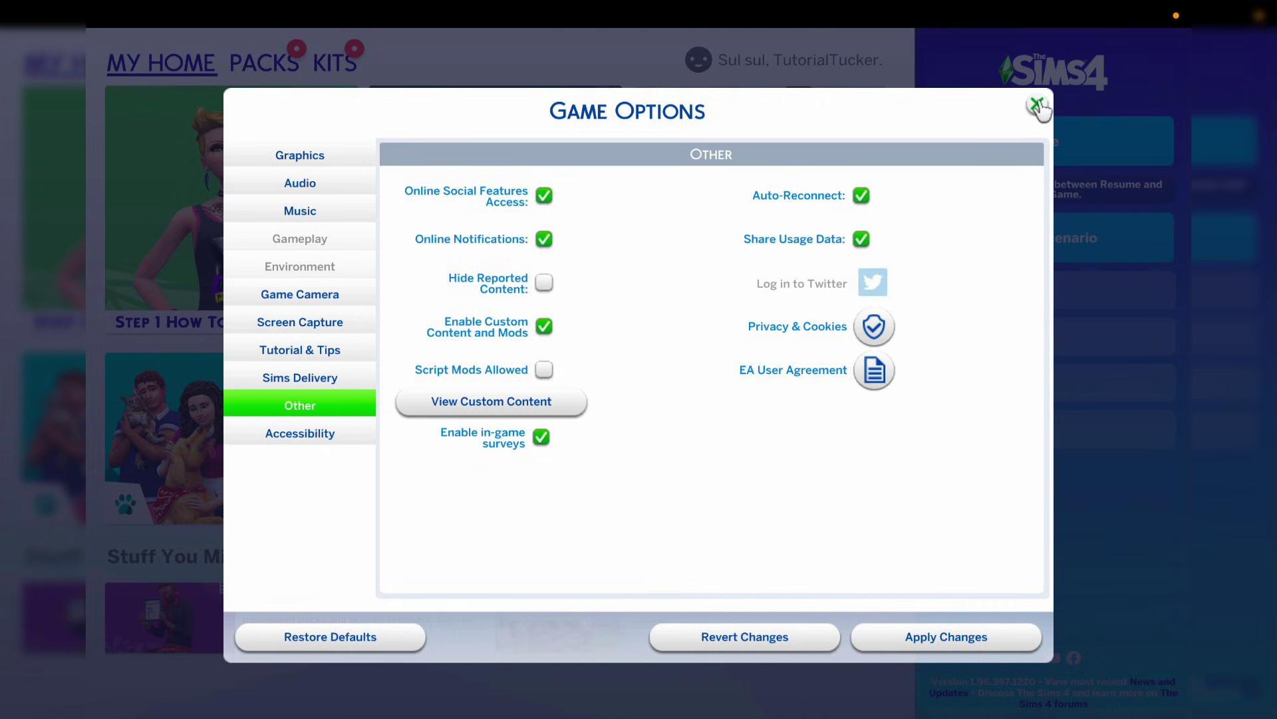
{"action": "left_click", "coordinate": [1037, 106]}
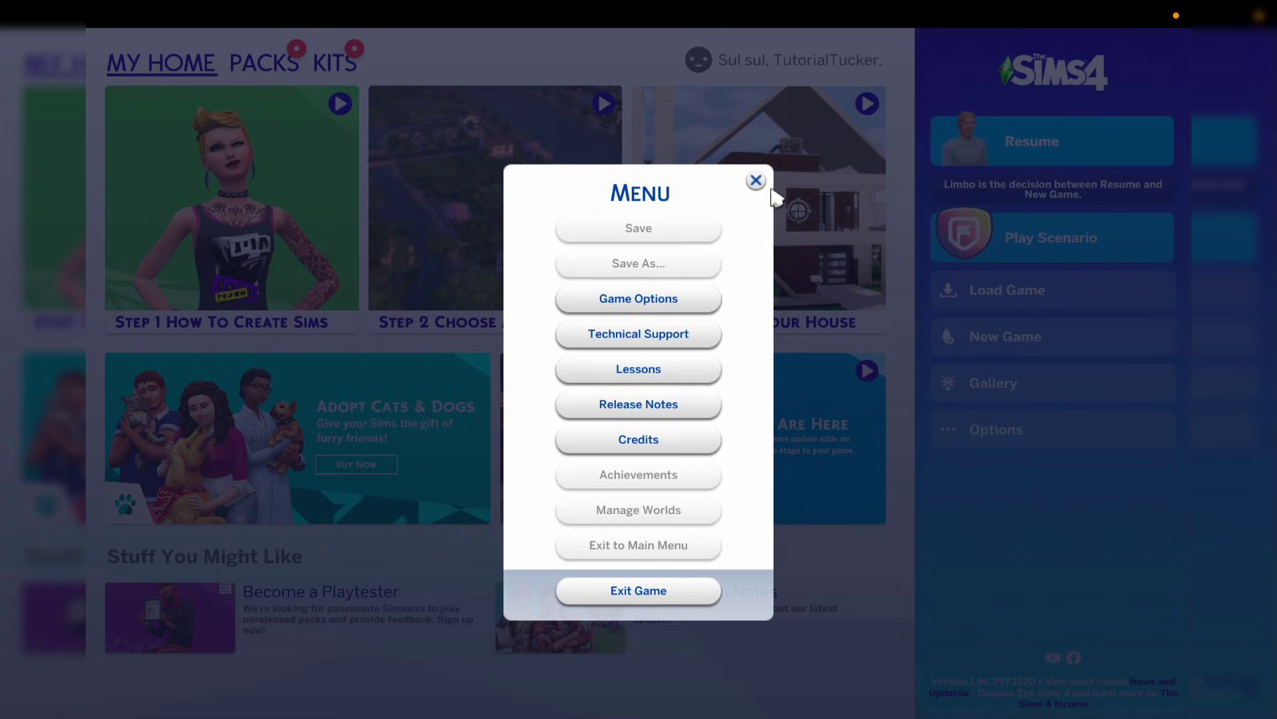